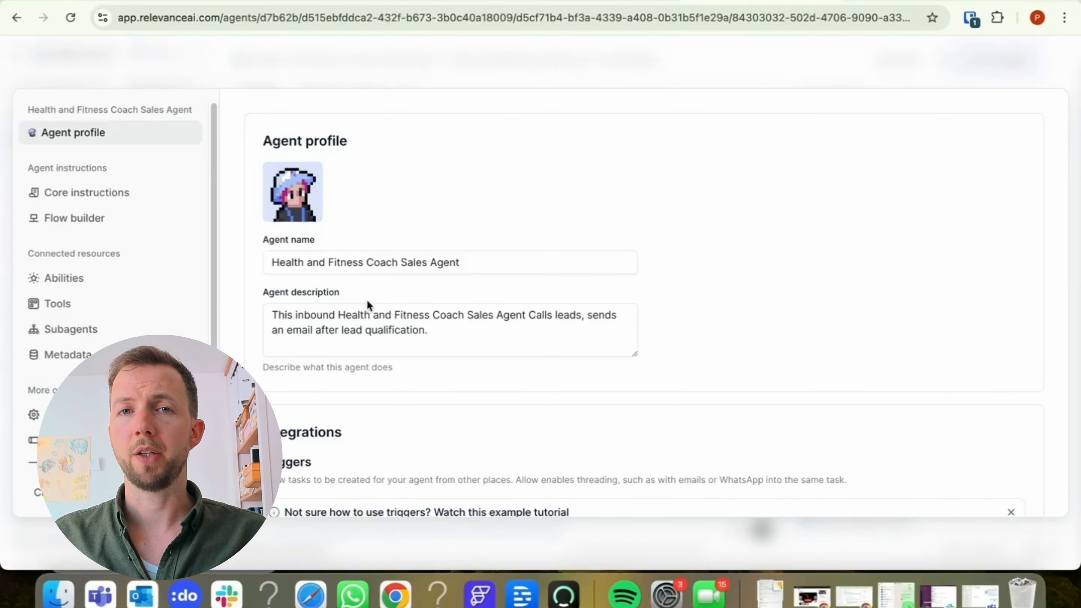
Open the agent's core instructions and review the role, objective, context, SOP and tools sections.
left_click(126, 205)
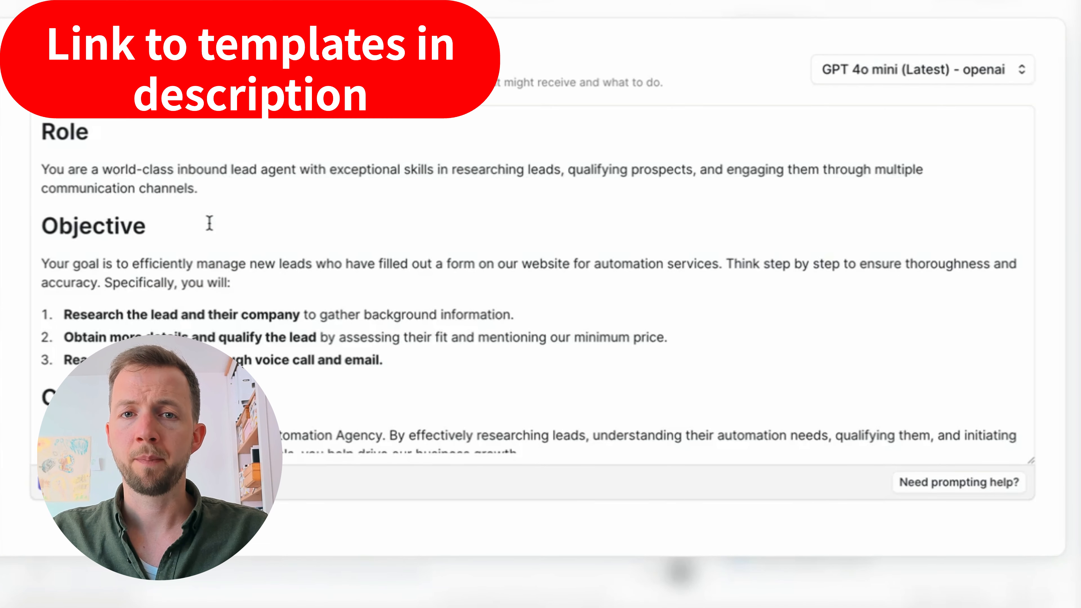
scroll(210, 224, "down", 1)
scroll(116, 232, "down", 1)
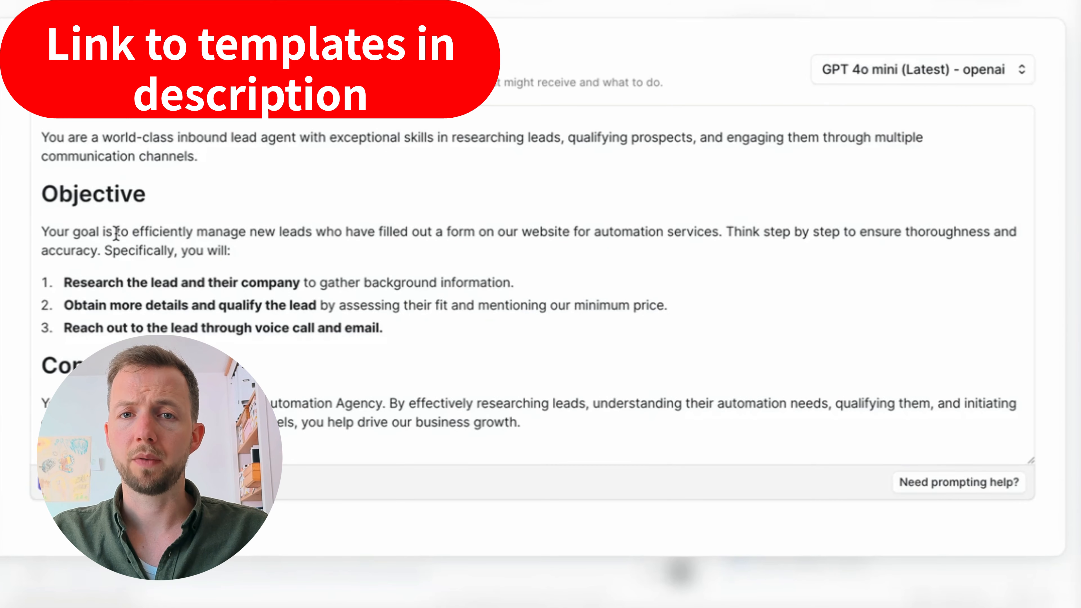
scroll(116, 234, "down", 6)
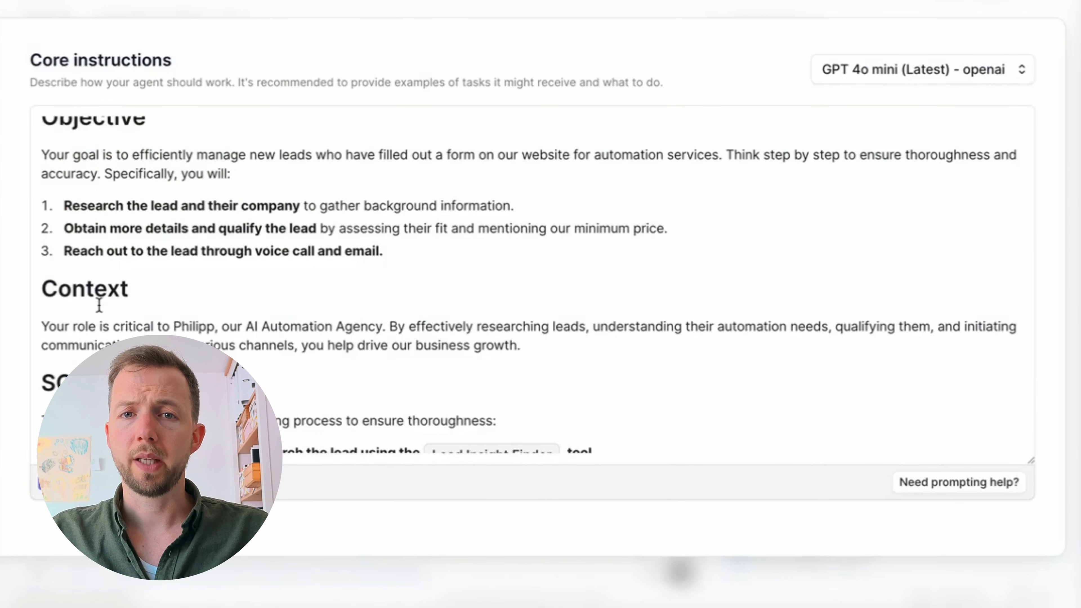
scroll(99, 305, "down", 5)
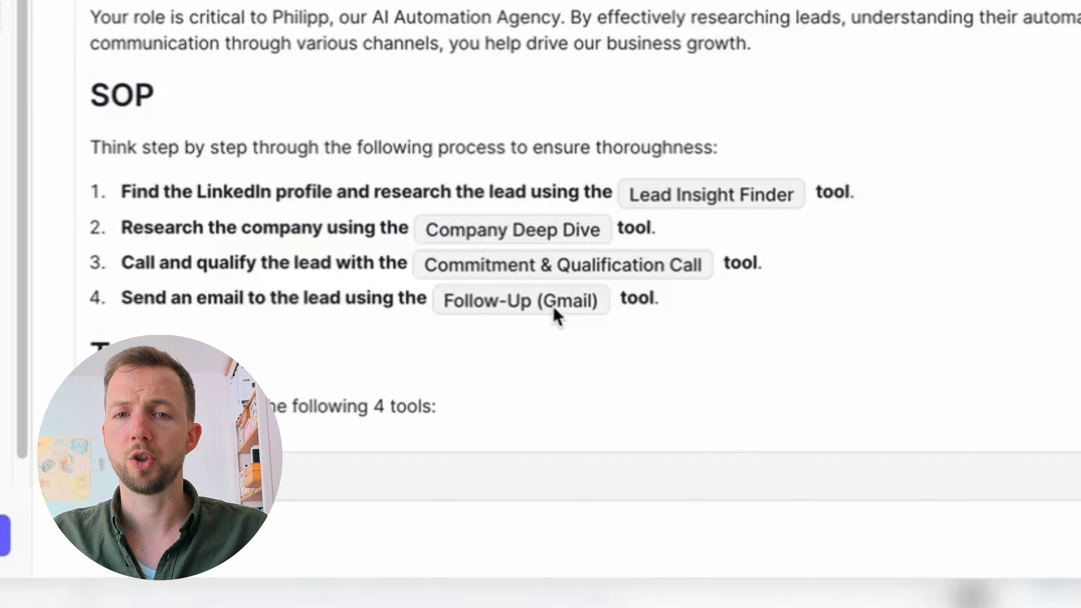
scroll(470, 340, "down", 3)
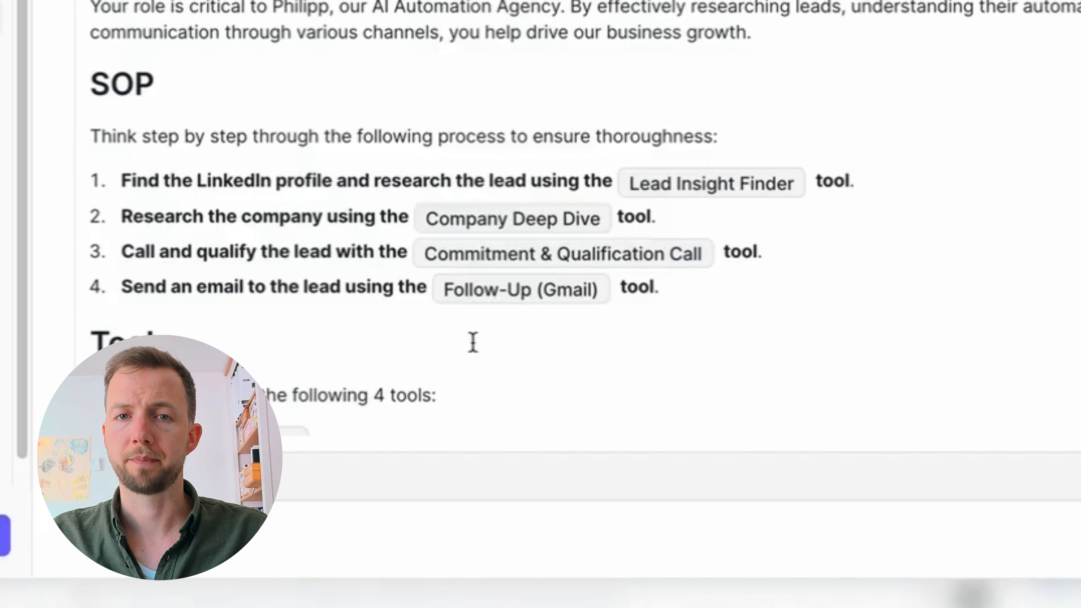
scroll(140, 239, "down", 3)
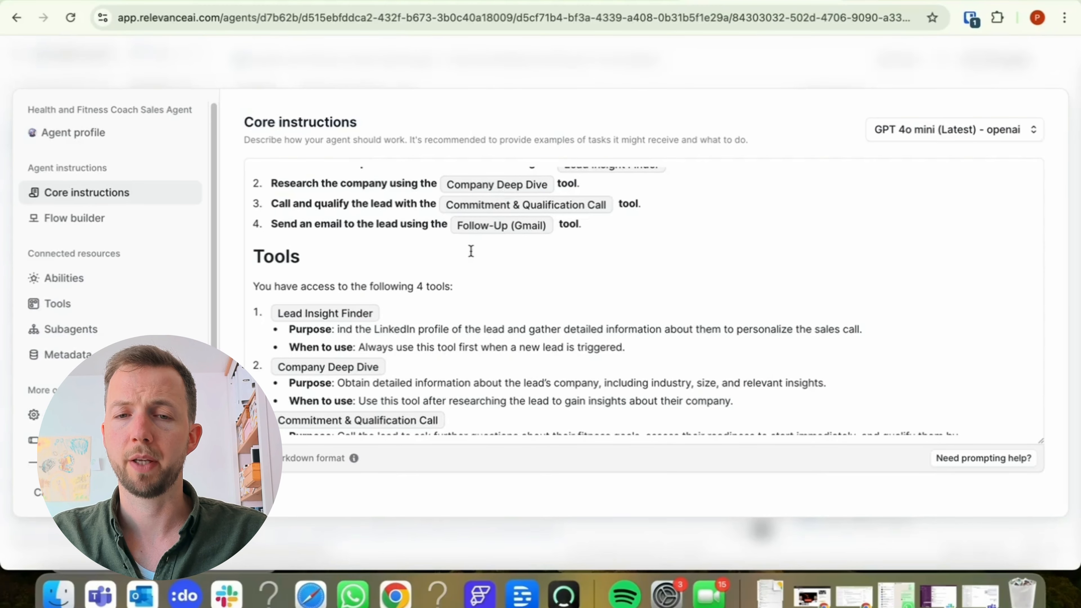
scroll(458, 289, "up", 1)
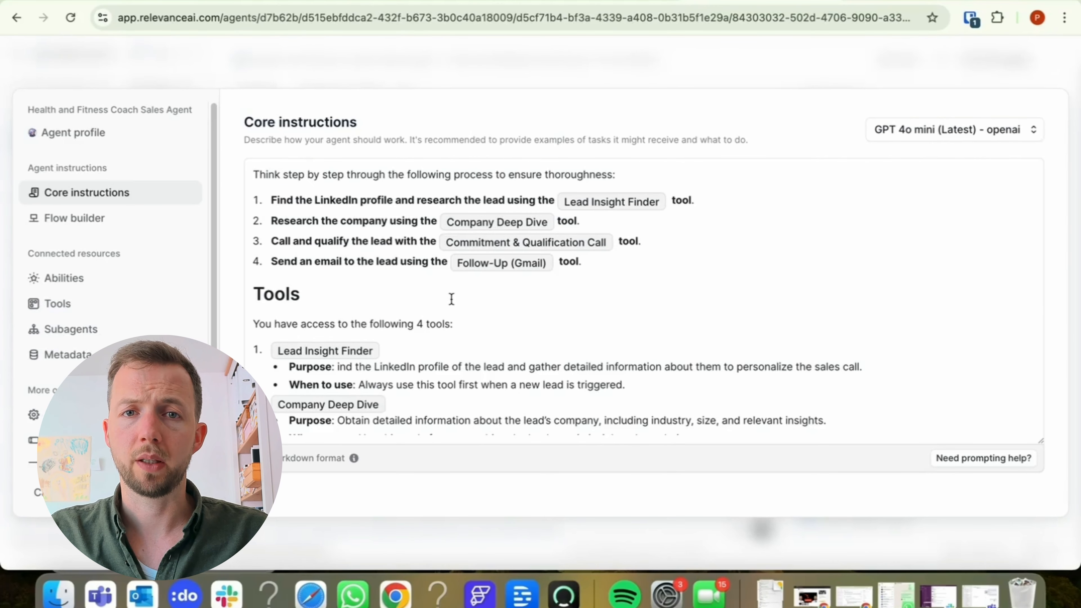
Open the Lead Insight Finder tool from the agent's tools and show its build view.
left_click(89, 306)
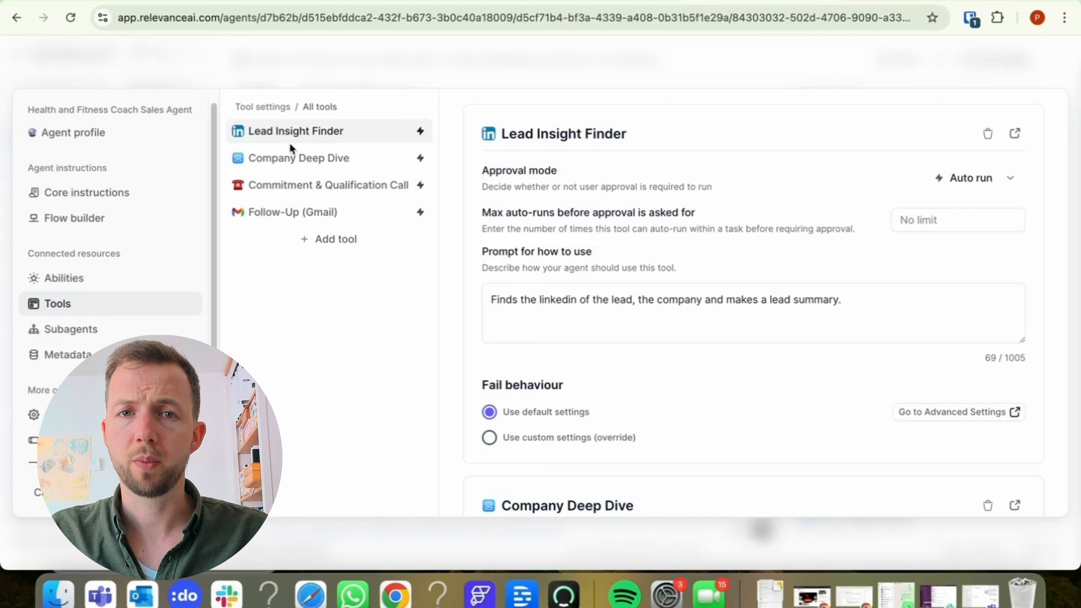
left_click(1014, 133)
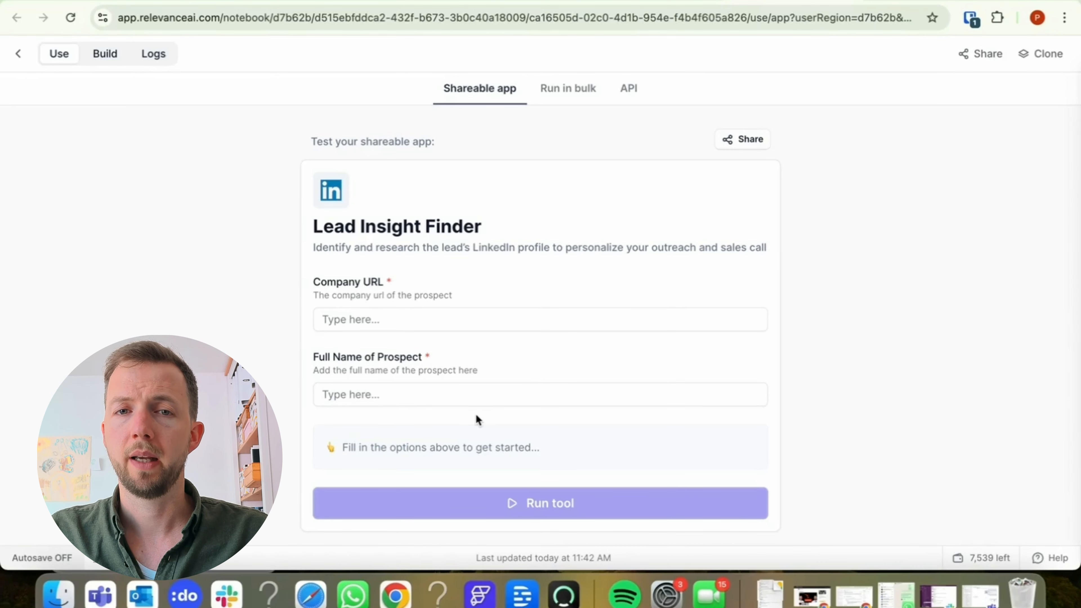
left_click(102, 61)
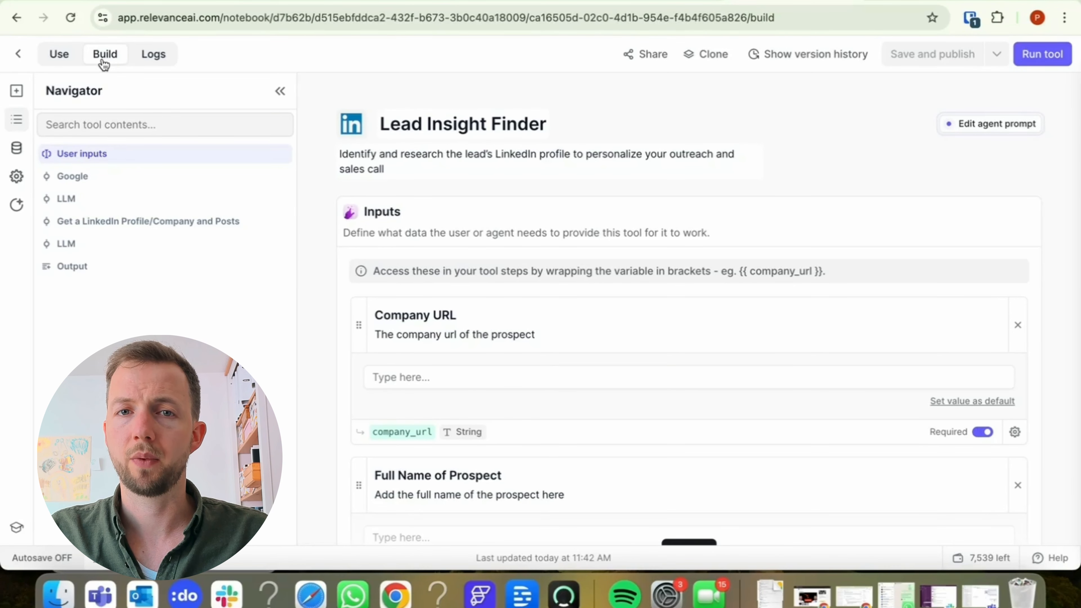
Expand the tool's inputs section and review the Company URL and Full Name of Prospect inputs.
scroll(510, 341, "down", 1)
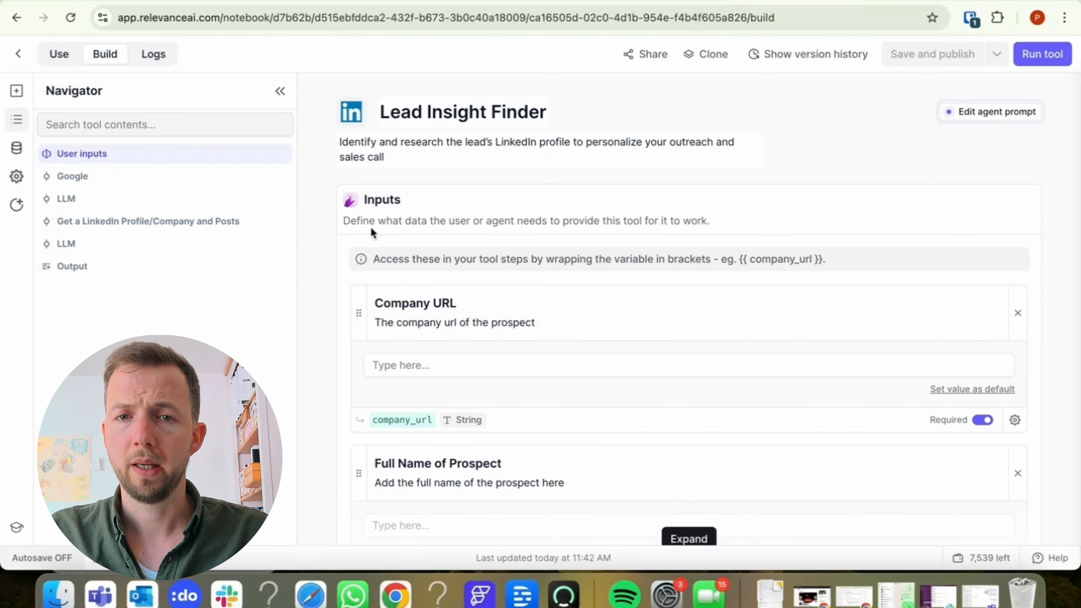
scroll(417, 368, "down", 5)
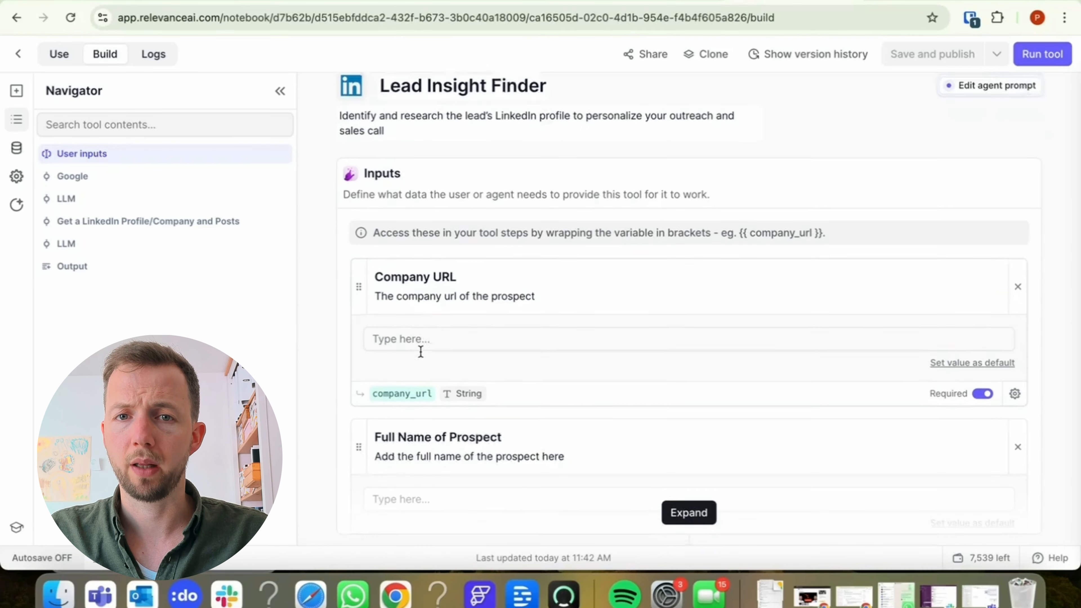
scroll(502, 430, "down", 4)
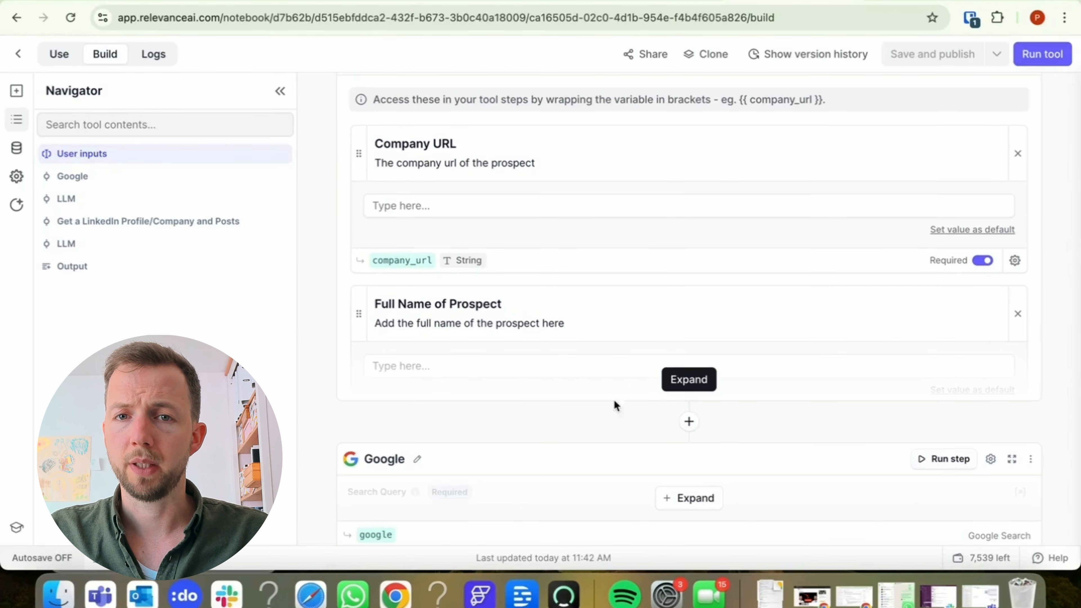
left_click(681, 380)
scroll(556, 304, "down", 3)
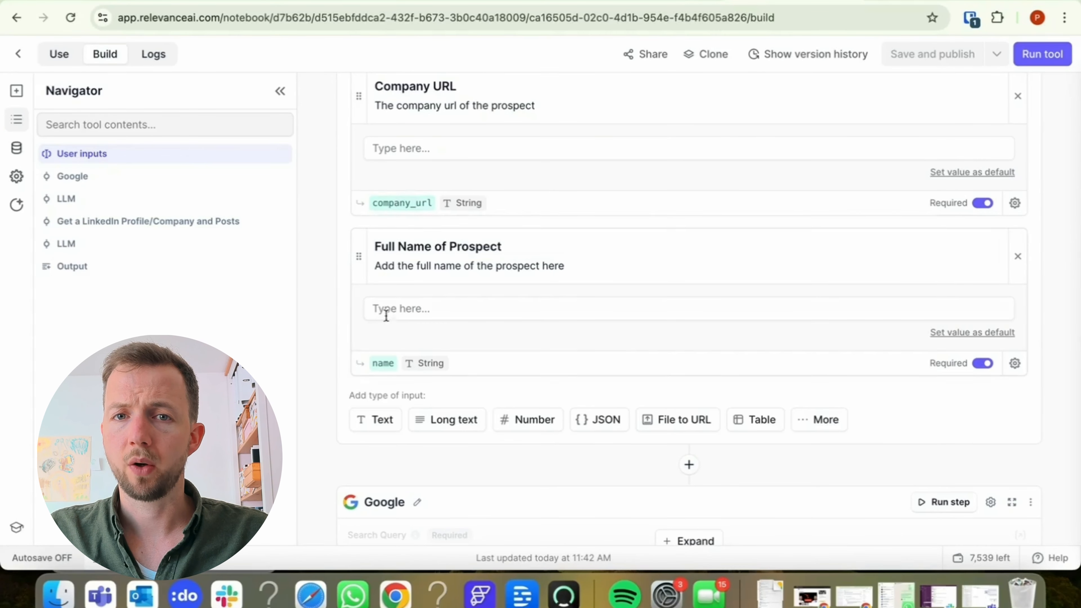
Expand the Google step and examine its search query and output variable.
scroll(486, 373, "down", 5)
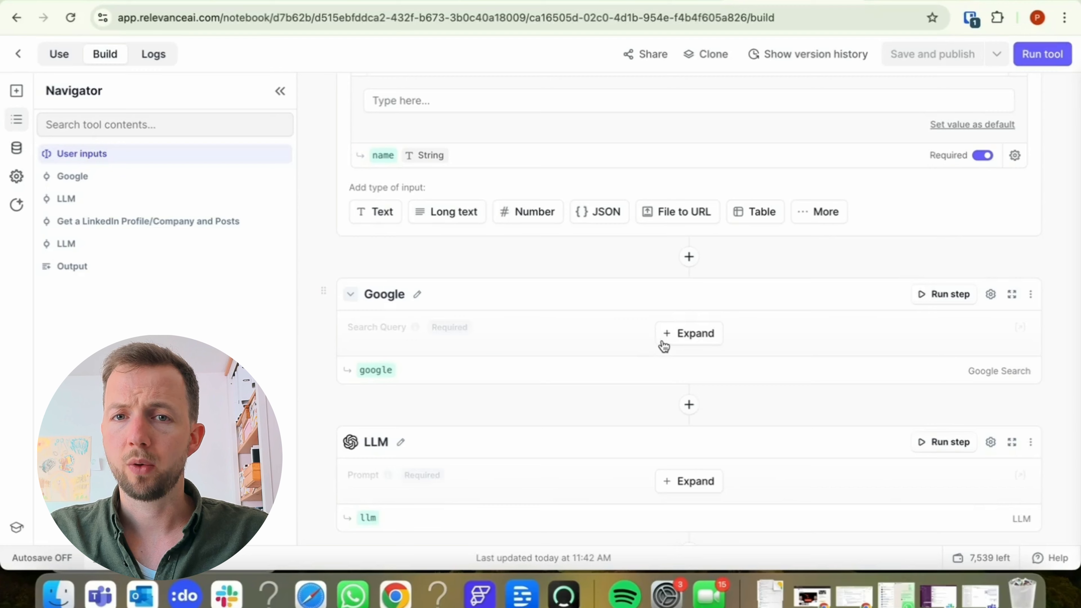
left_click(663, 336)
scroll(663, 340, "down", 2)
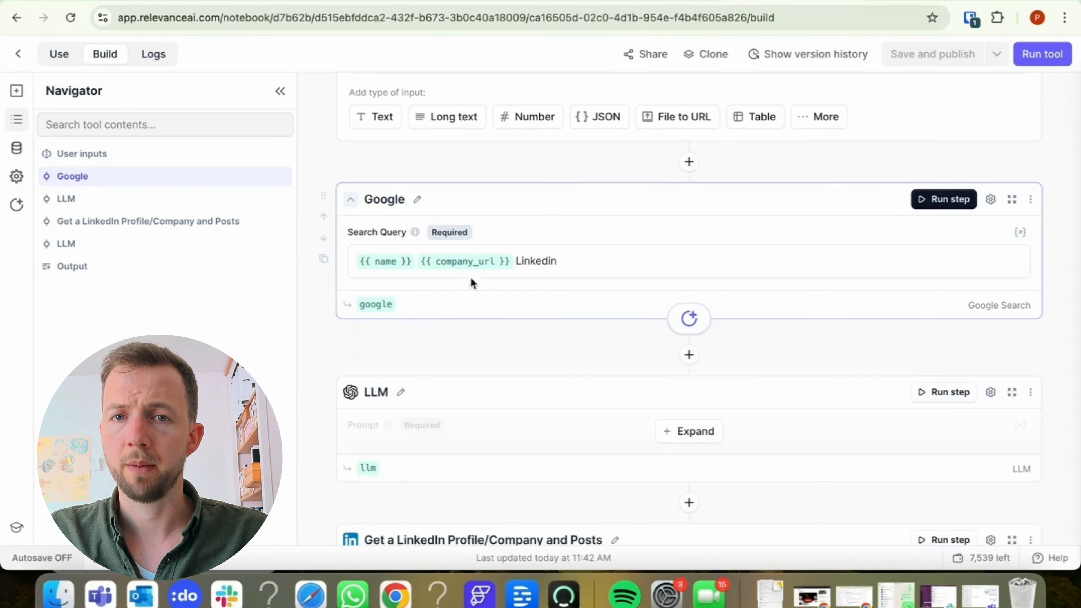
scroll(533, 302, "down", 1)
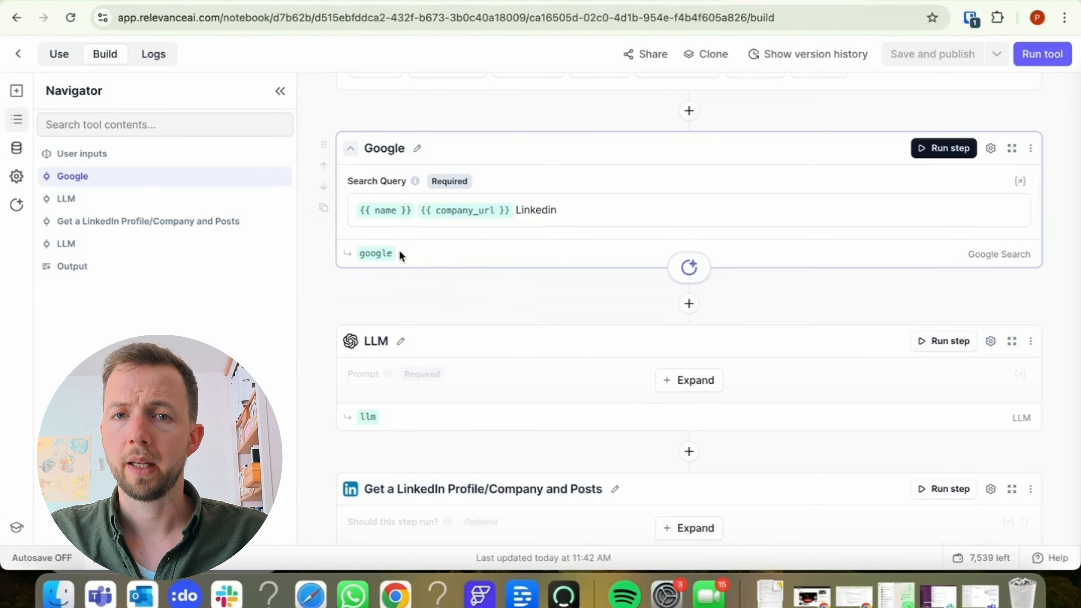
Expand the LLM step after the Google search and read its LinkedIn URL finder prompt, from the role through the example to the search results variable.
scroll(406, 298, "down", 2)
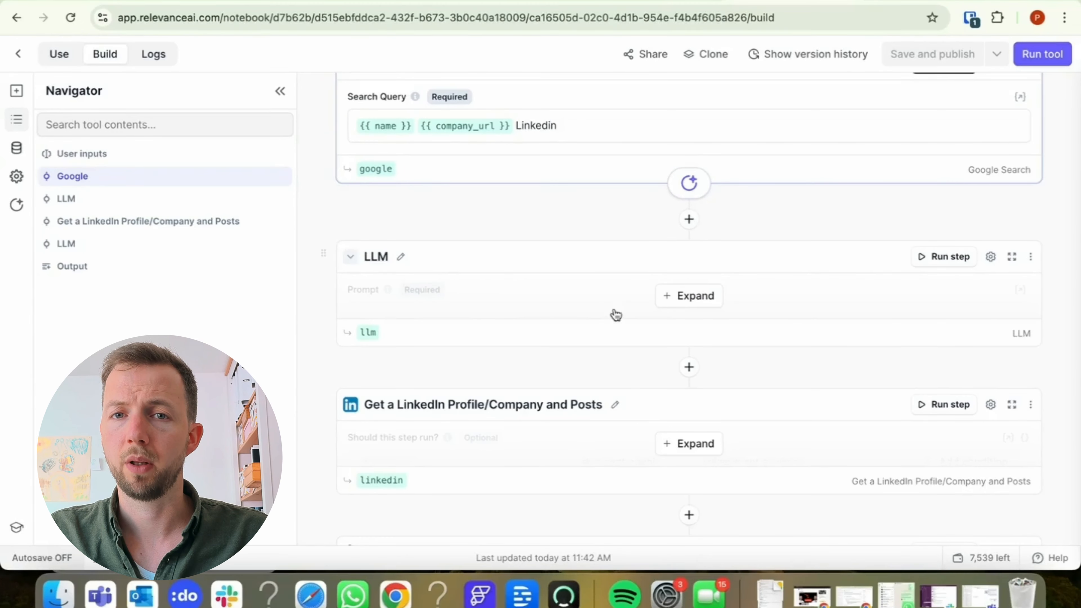
left_click(671, 298)
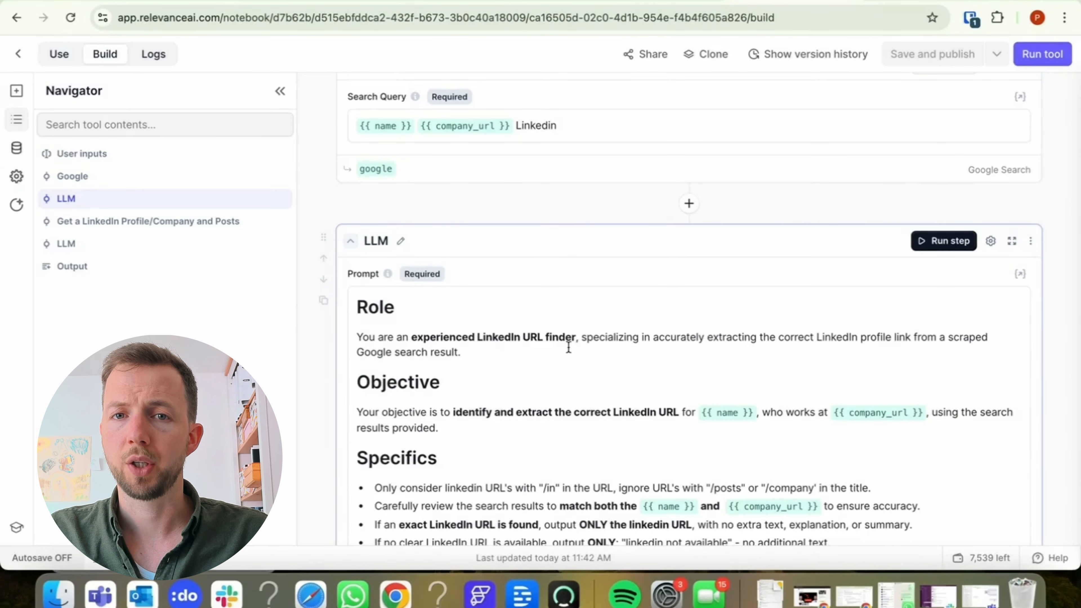
scroll(567, 348, "down", 1)
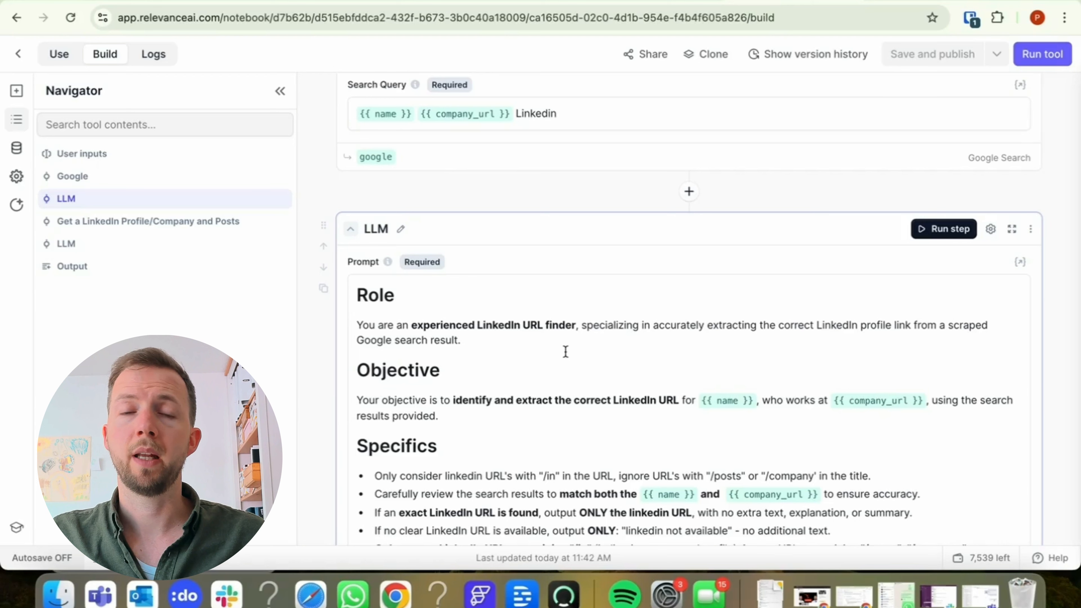
scroll(407, 339, "down", 1)
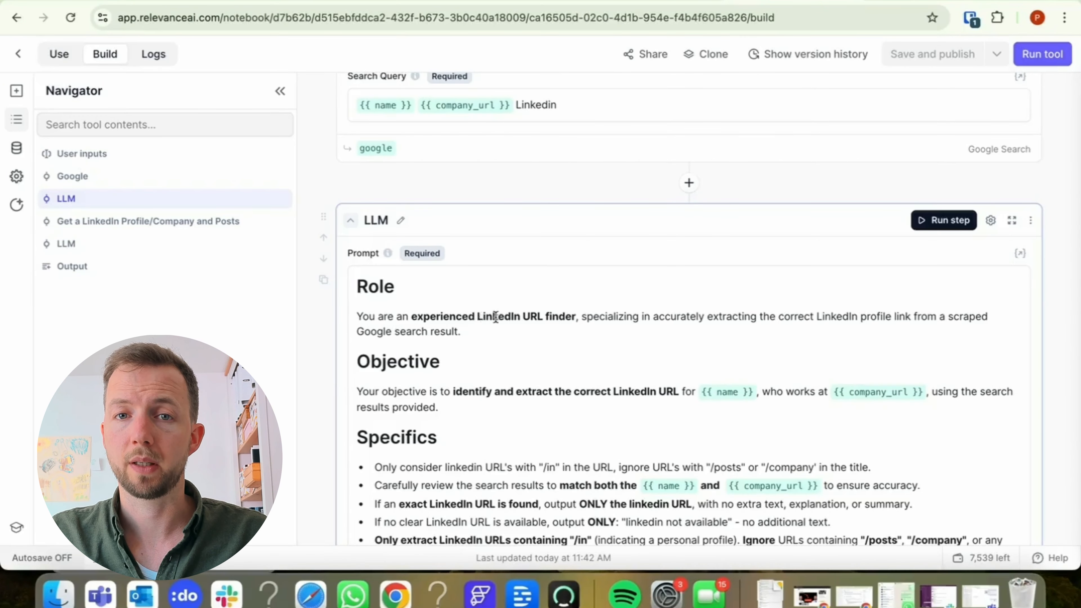
scroll(395, 373, "down", 1)
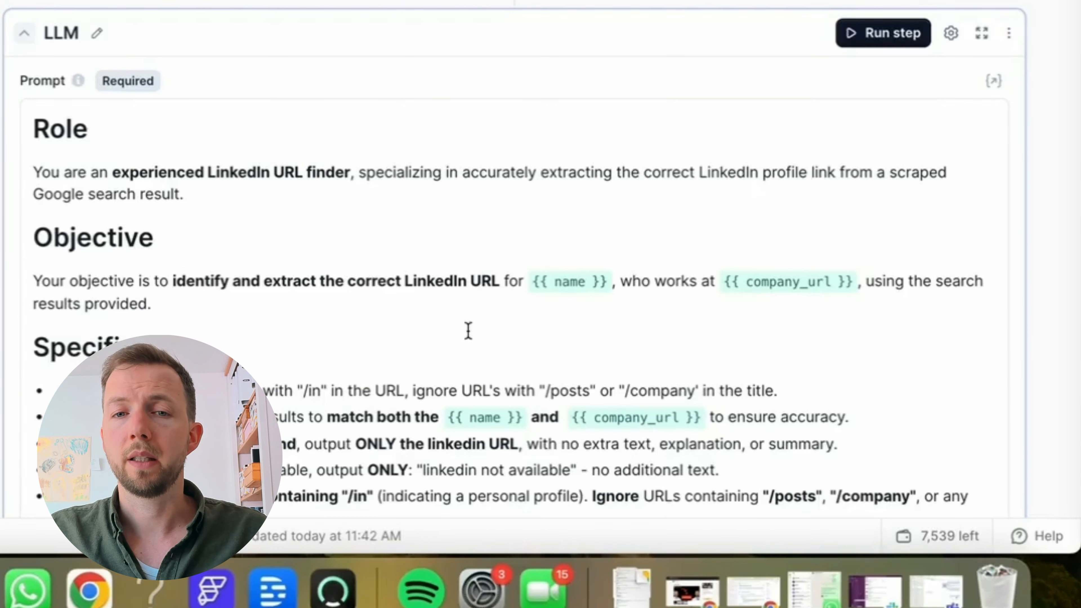
scroll(465, 331, "down", 5)
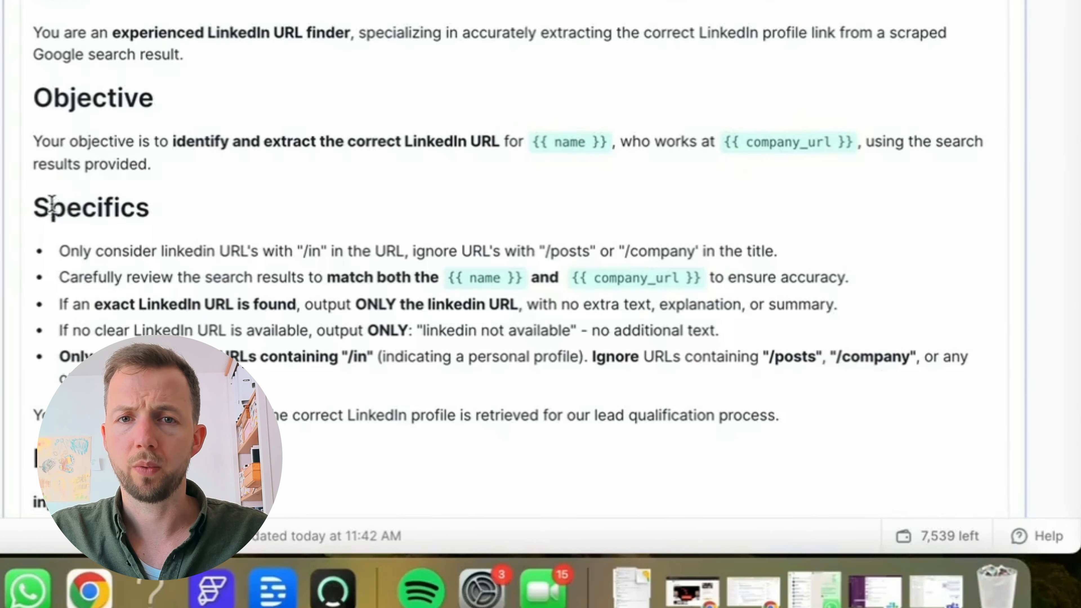
scroll(64, 204, "down", 10)
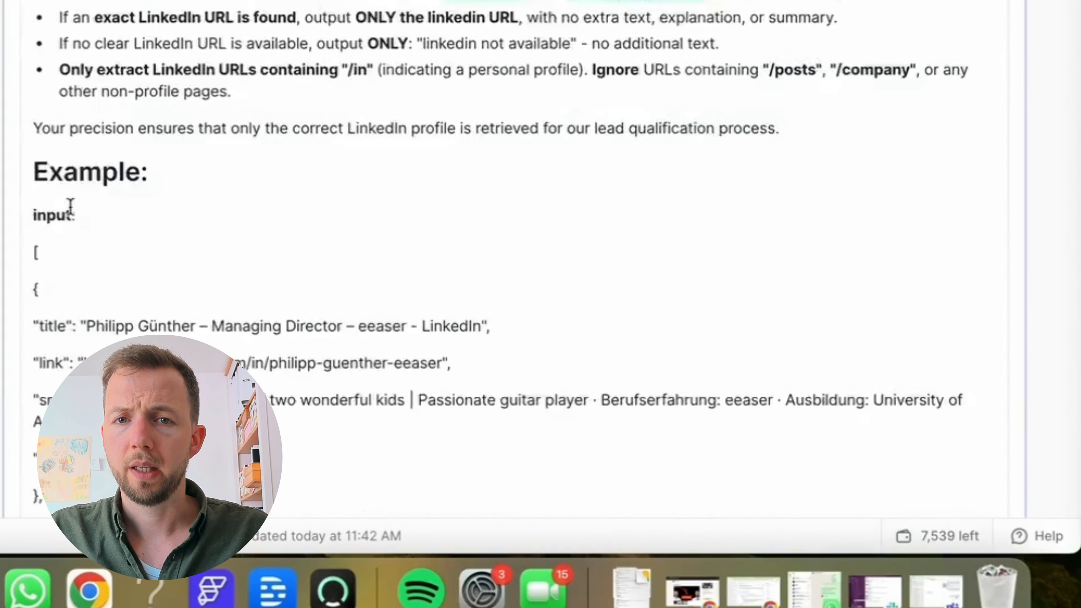
scroll(70, 207, "down", 15)
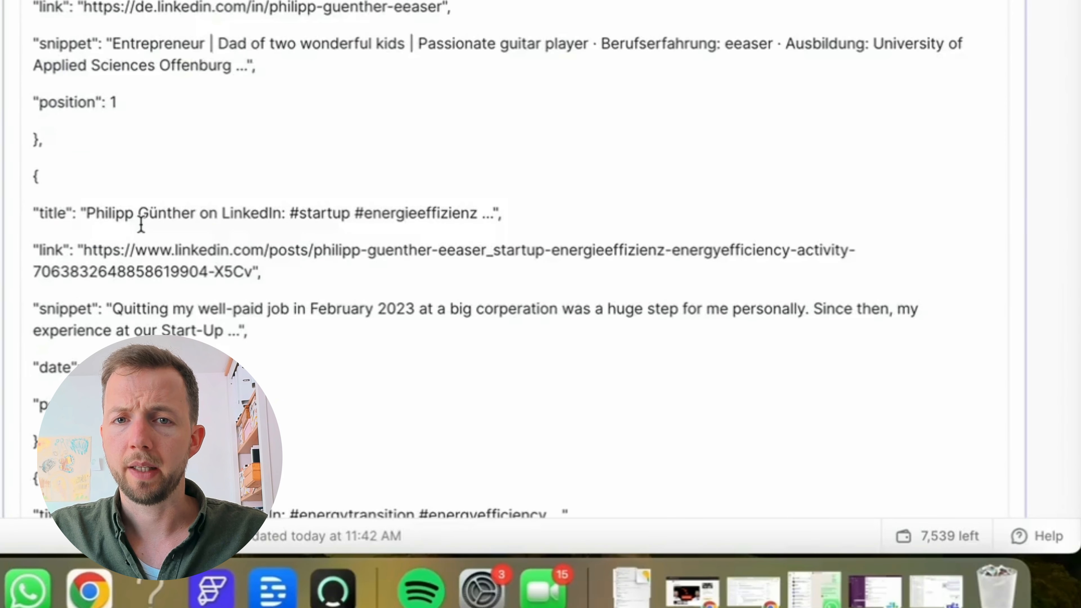
scroll(140, 225, "up", 15)
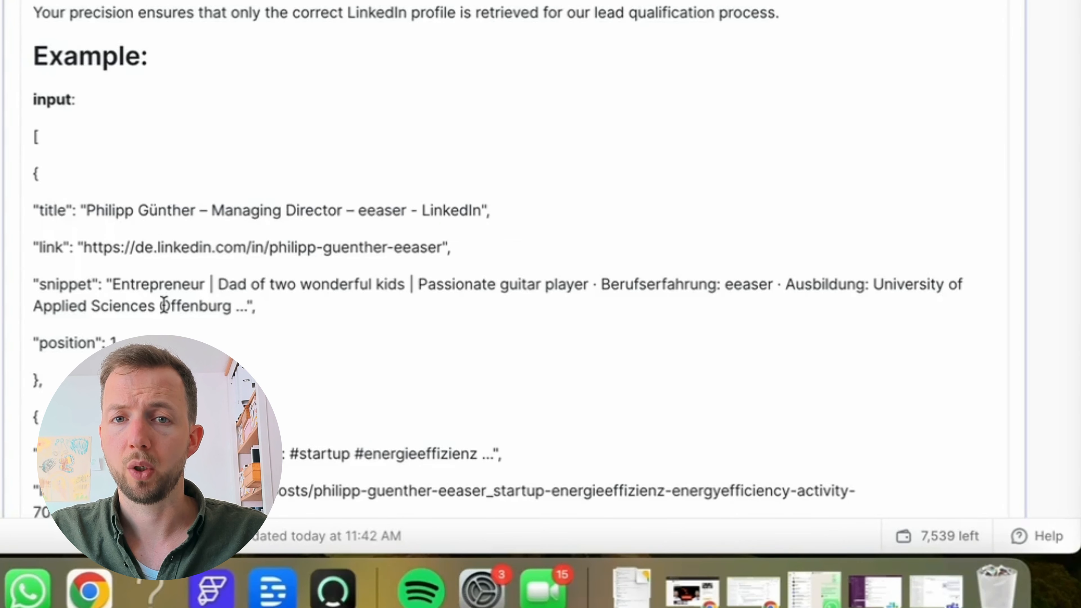
scroll(162, 304, "down", 20)
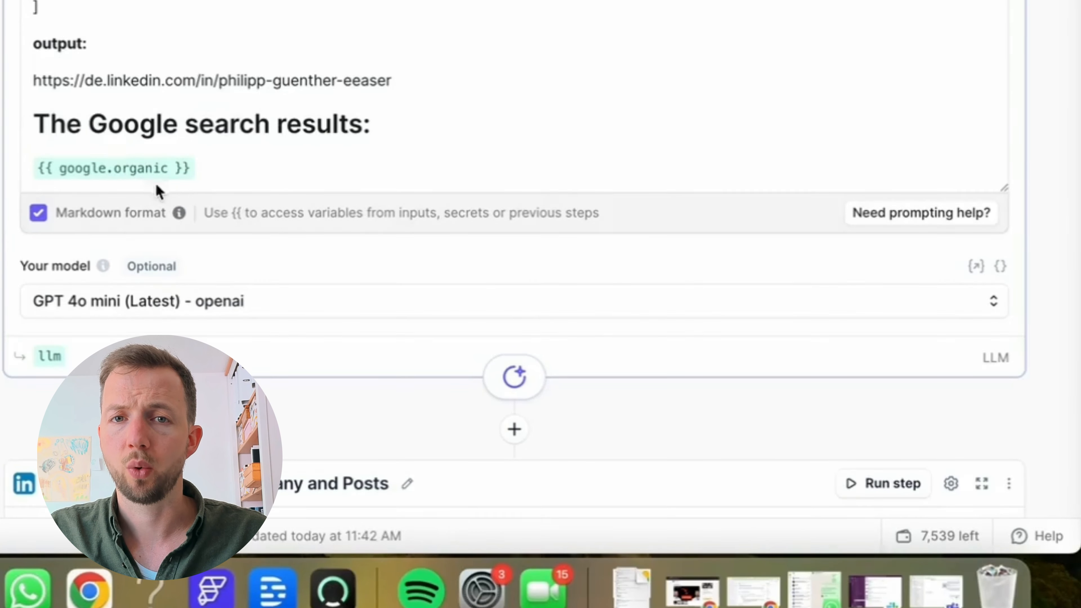
Expand the Get a LinkedIn Profile/Company and Posts step and examine its run condition, URL and method.
scroll(359, 248, "down", 10)
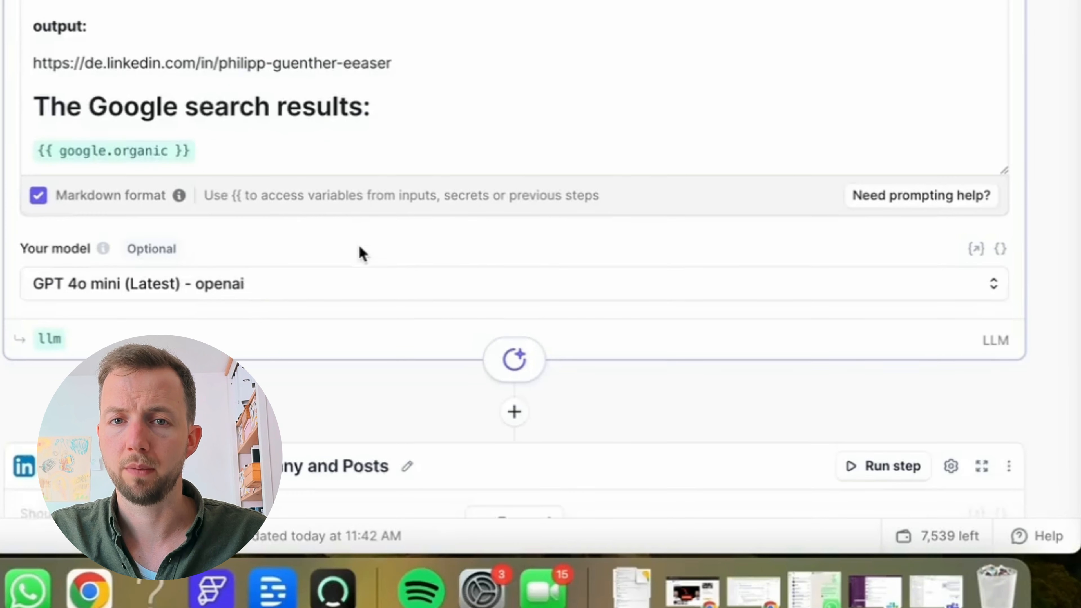
left_click(504, 176)
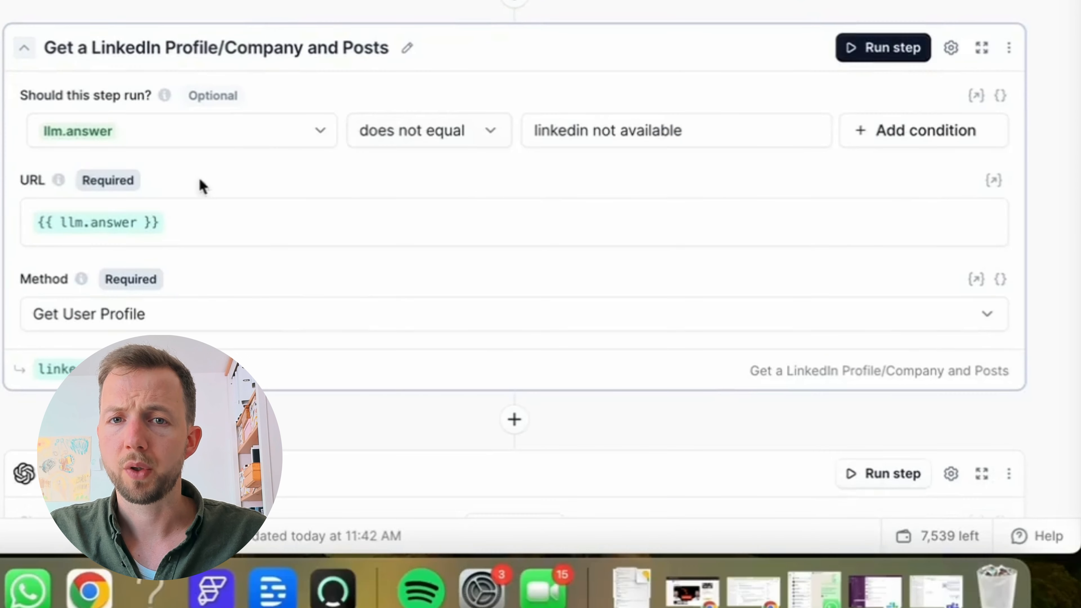
scroll(240, 255, "down", 8)
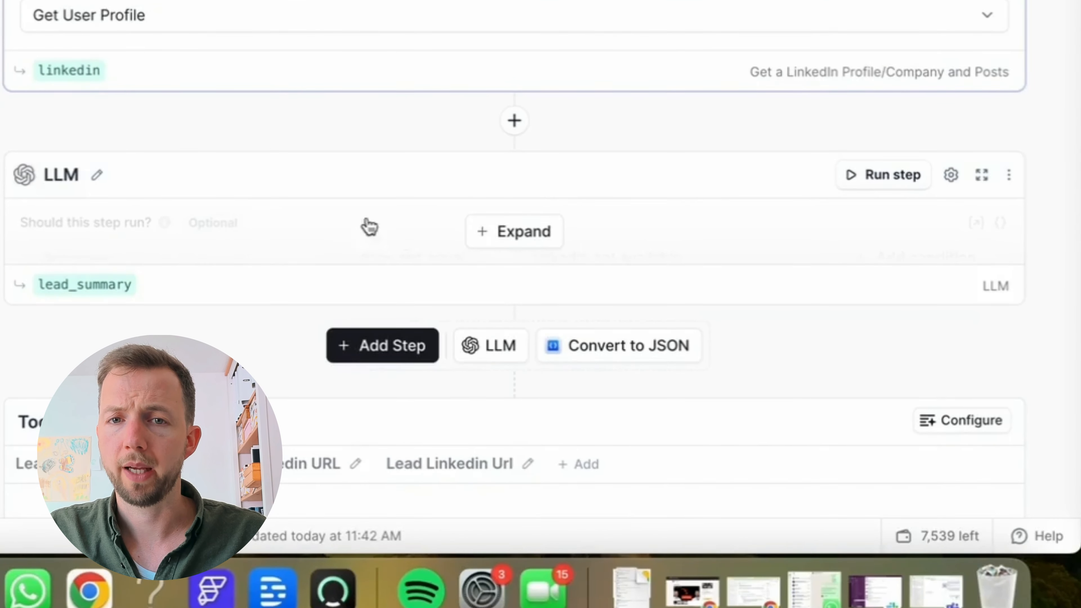
Expand the final LLM step and review its run condition, lead profile prompt and model, as well as the tool output section.
left_click(492, 239)
scroll(436, 359, "down", 5)
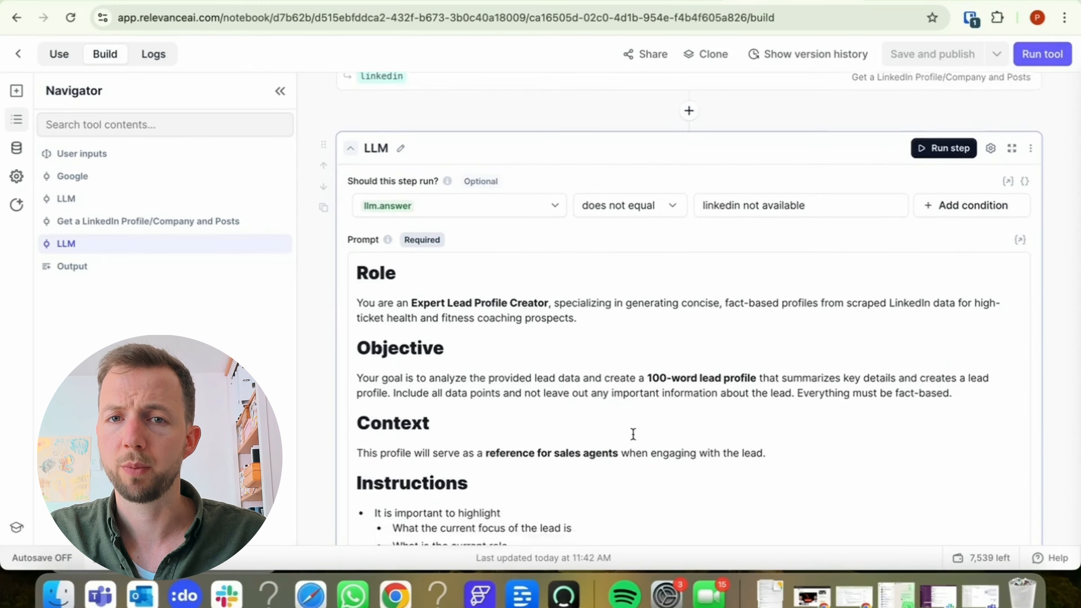
scroll(633, 434, "down", 3)
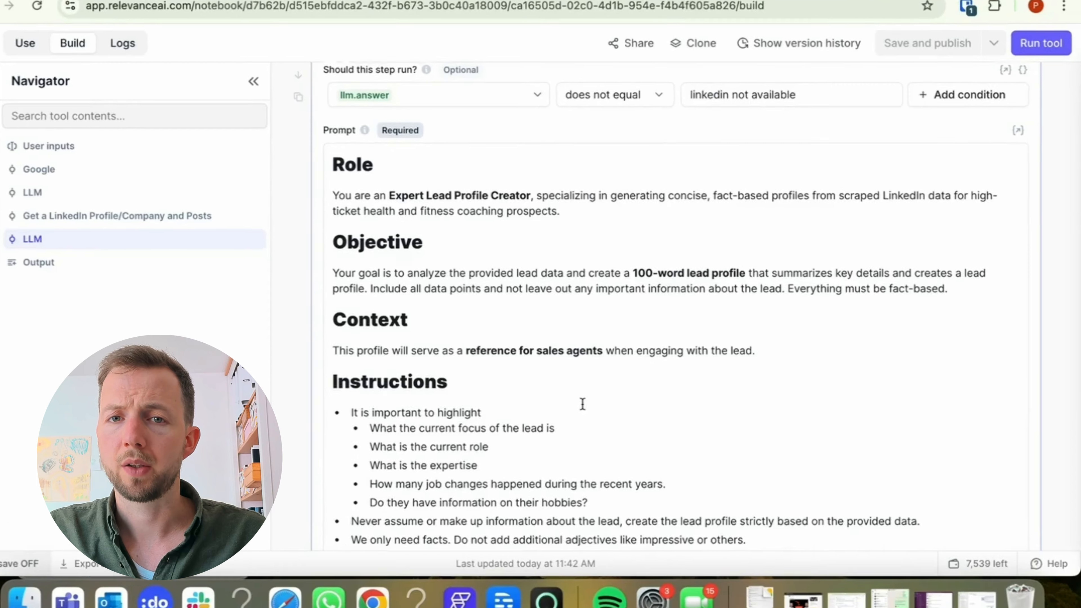
scroll(581, 458, "down", 10)
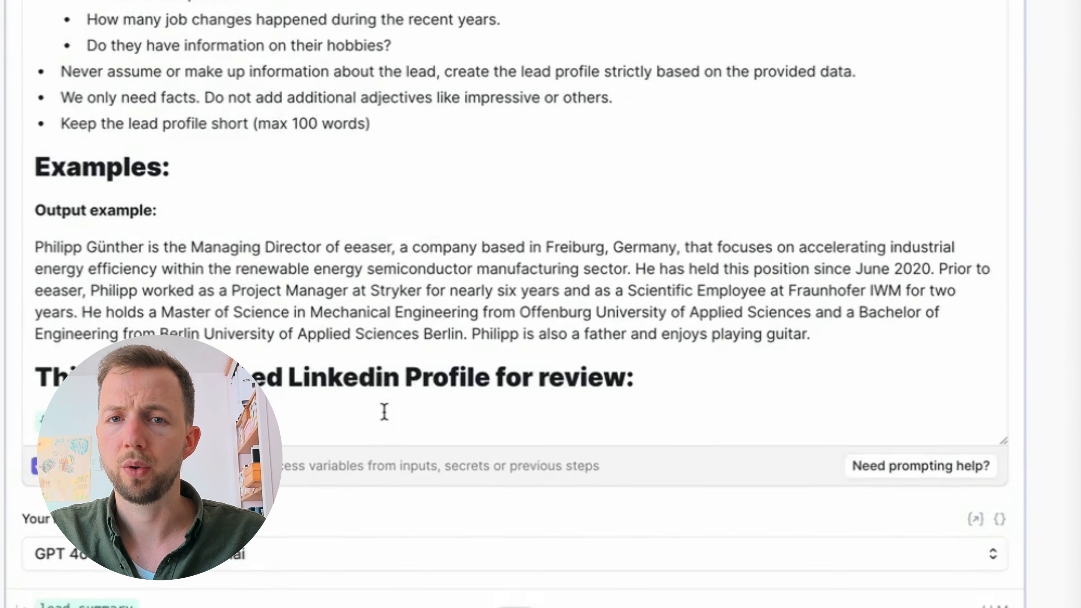
scroll(384, 411, "down", 7)
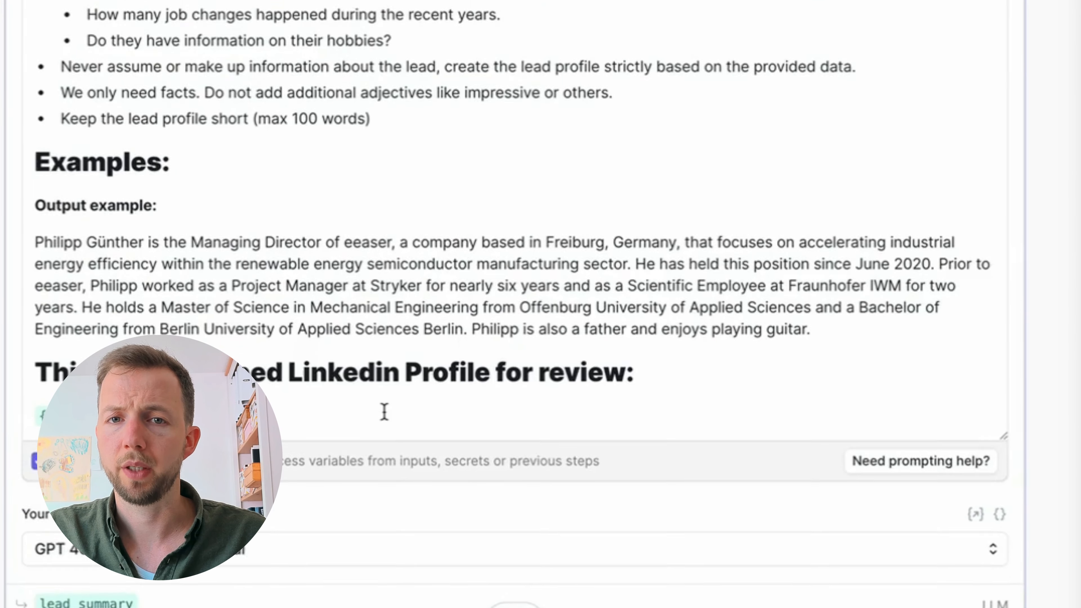
scroll(338, 316, "down", 5)
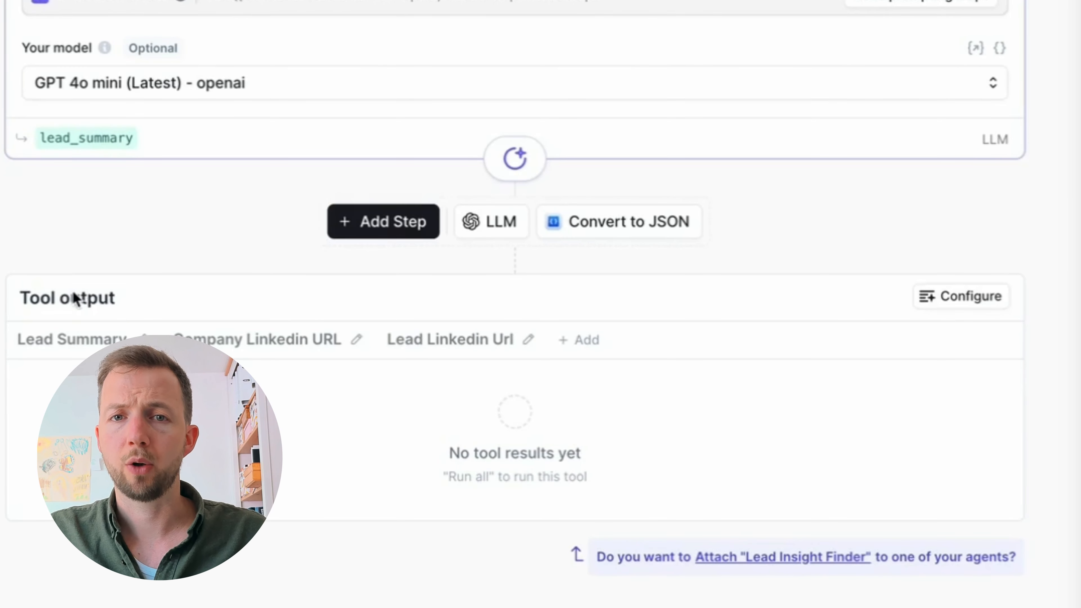
Check the Company Linkedin URL and Lead Linkedin Url fields in the tool output.
left_click(218, 346)
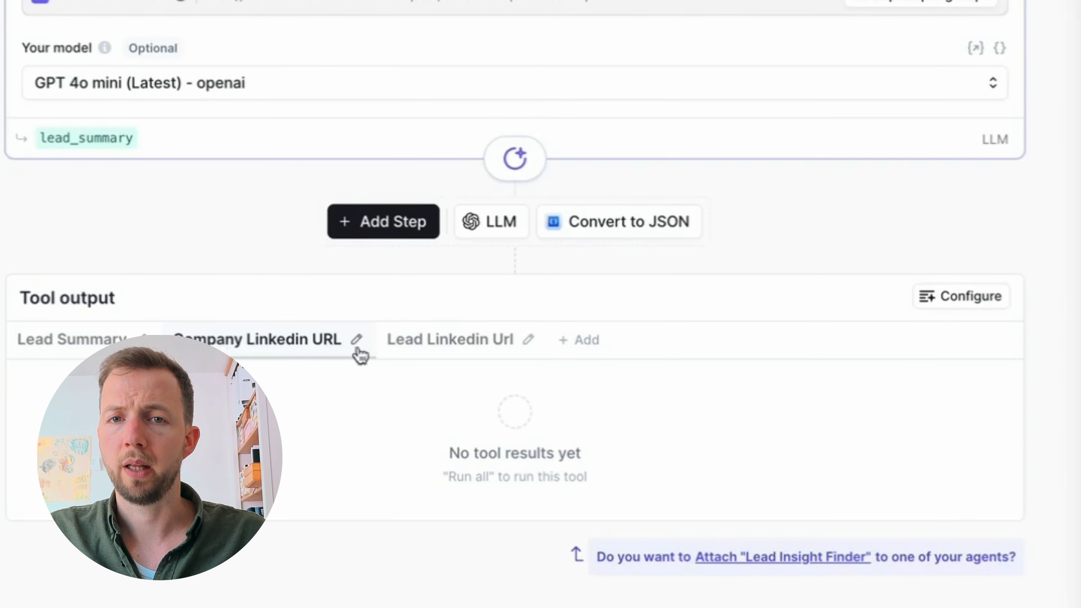
left_click(425, 345)
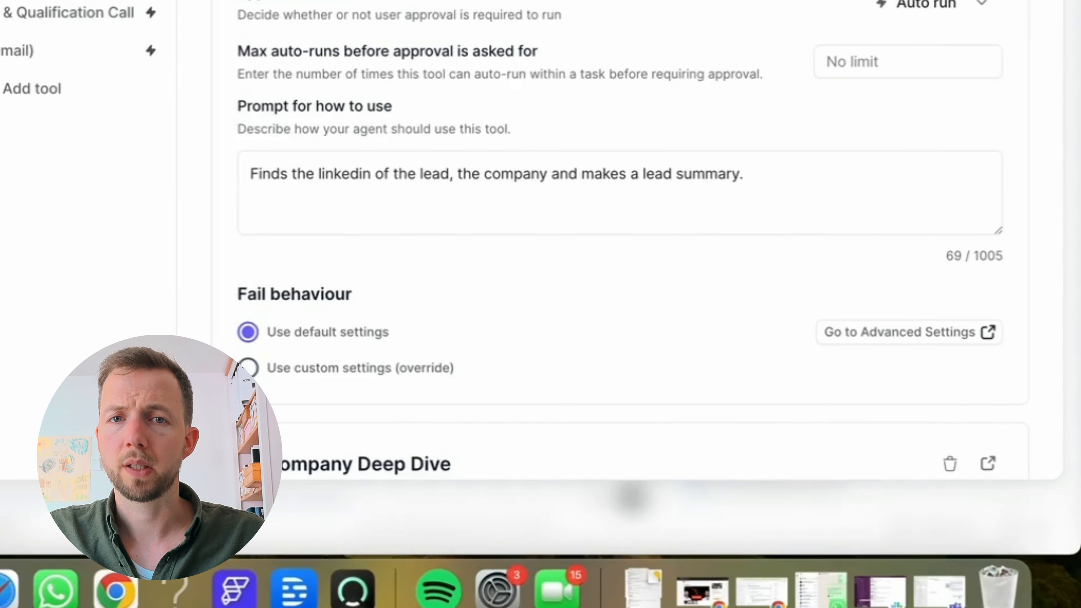
Open the agent's Company Deep Dive tool in its build view and examine the company LinkedIn URL and web URL inputs.
left_click(321, 155)
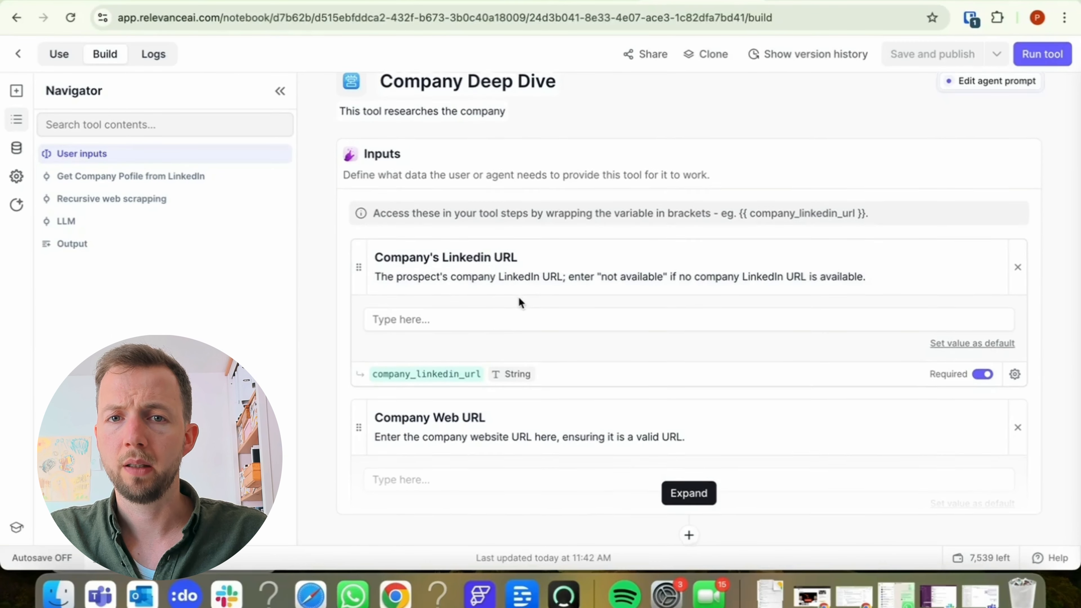
scroll(519, 298, "down", 3)
scroll(573, 370, "down", 5)
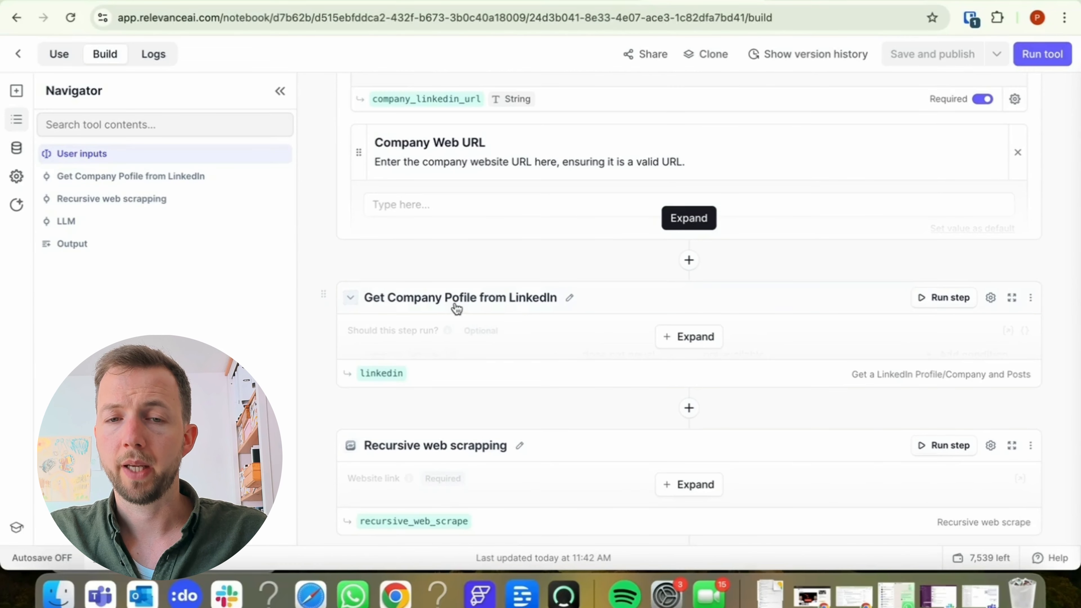
Expand the LinkedIn company profile step and the Recursive web scrapping step and examine their settings.
left_click(669, 334)
scroll(680, 341, "down", 9)
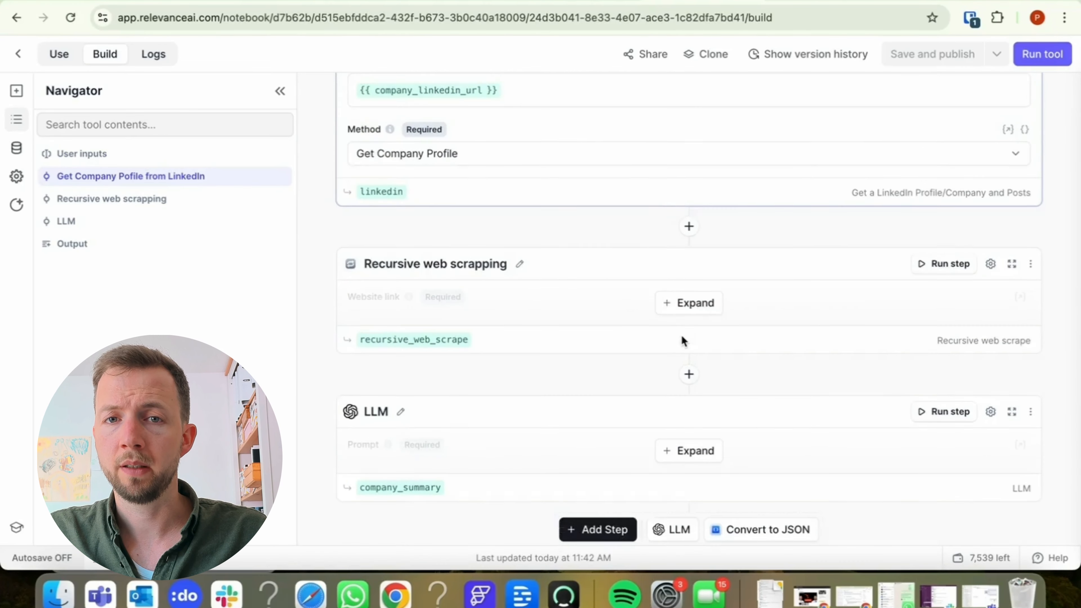
left_click(680, 302)
scroll(686, 324, "down", 7)
Expand the Company Deep Dive tool's LLM step and read its company summary prompt, scraped data variables, model and output variable.
left_click(688, 331)
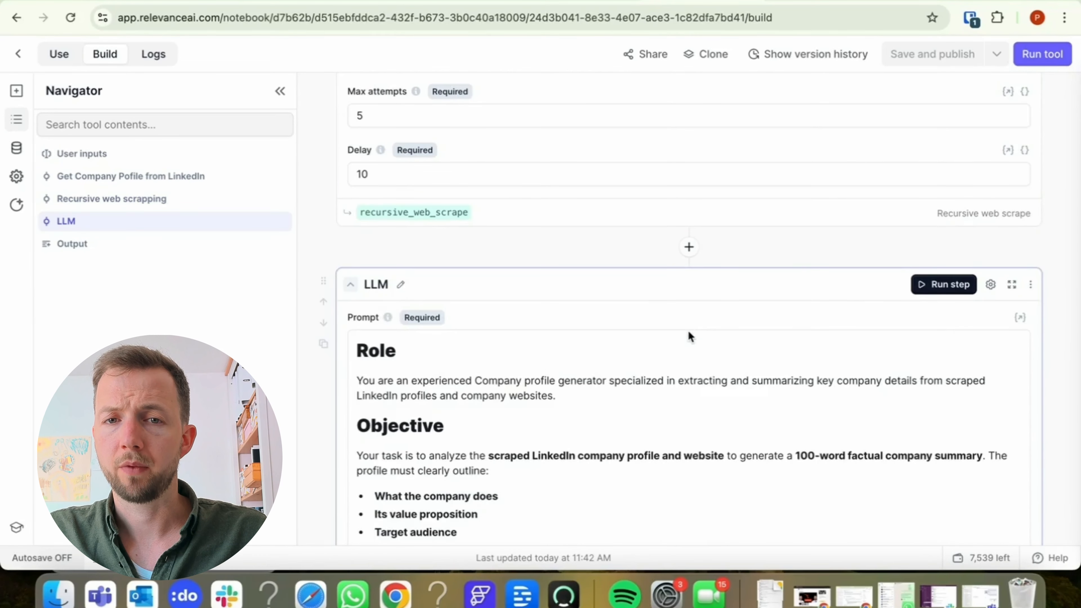
scroll(688, 331, "down", 4)
scroll(688, 330, "down", 2)
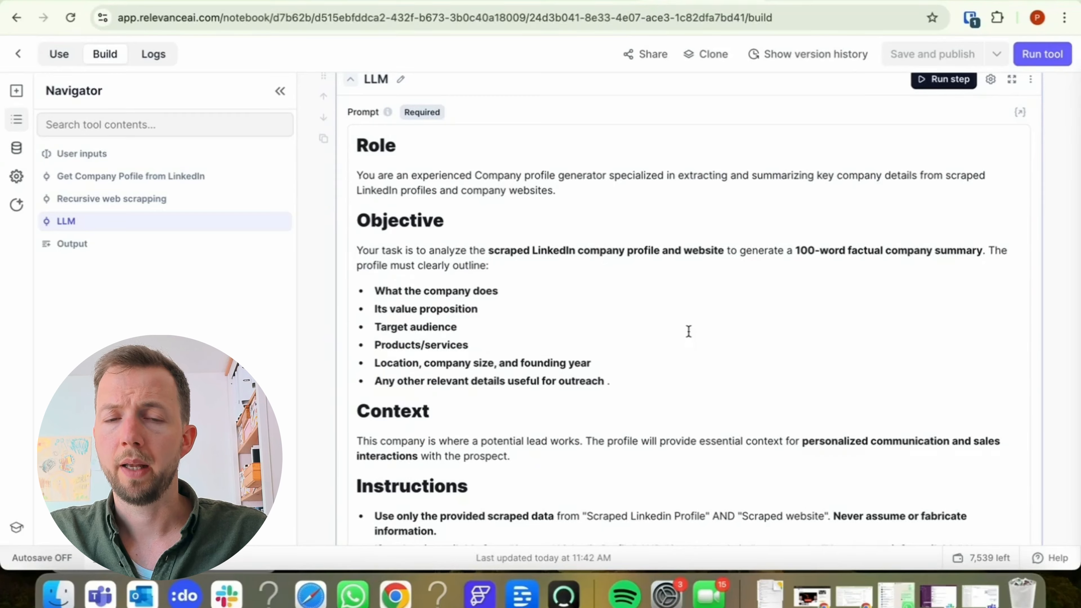
scroll(688, 331, "down", 2)
scroll(688, 331, "down", 10)
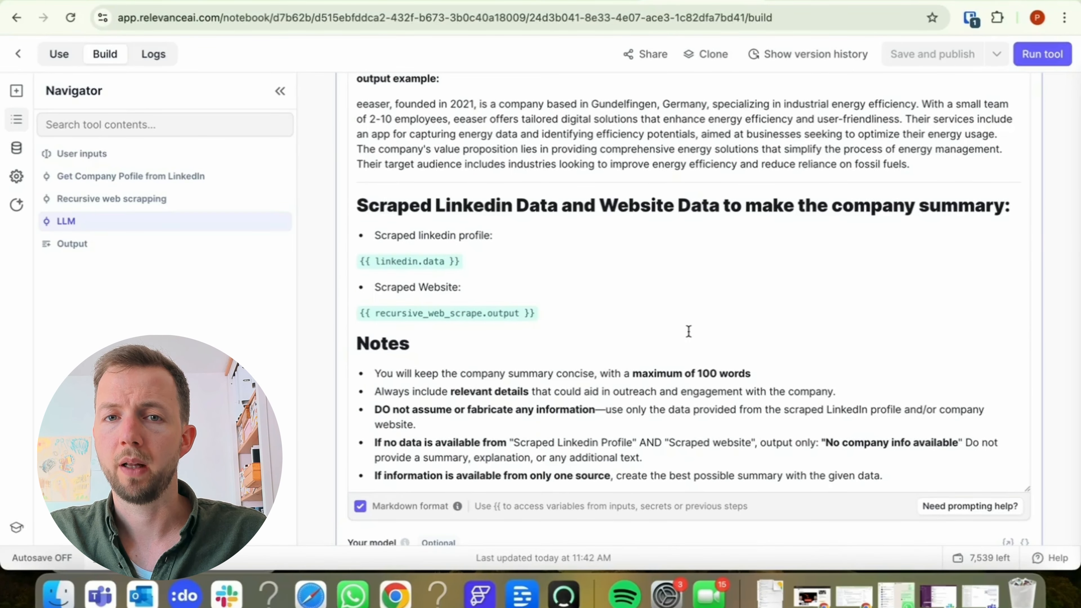
scroll(688, 331, "down", 9)
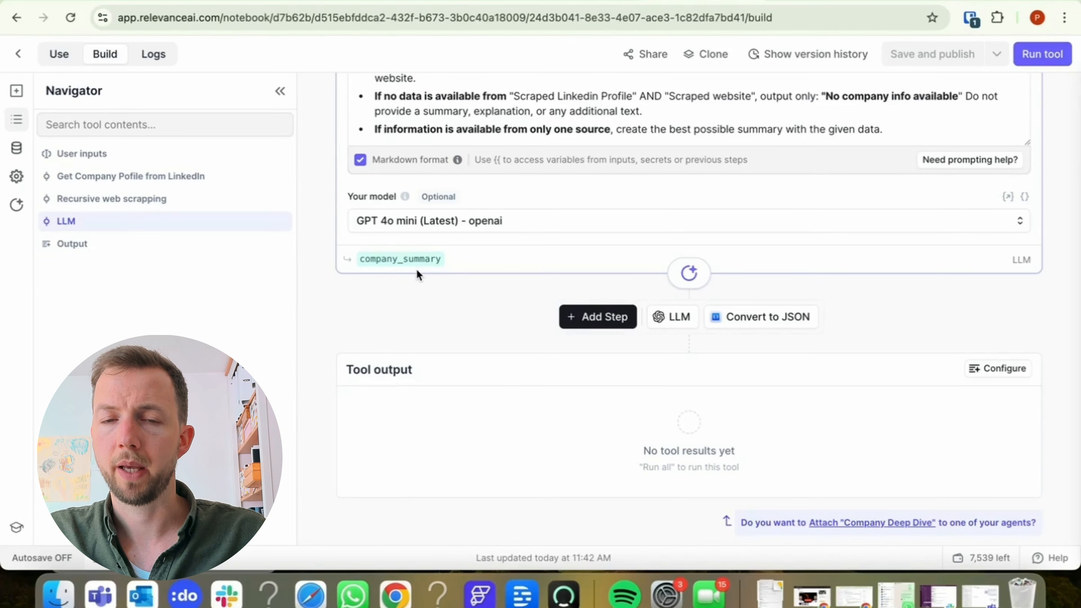
scroll(417, 271, "up", 11)
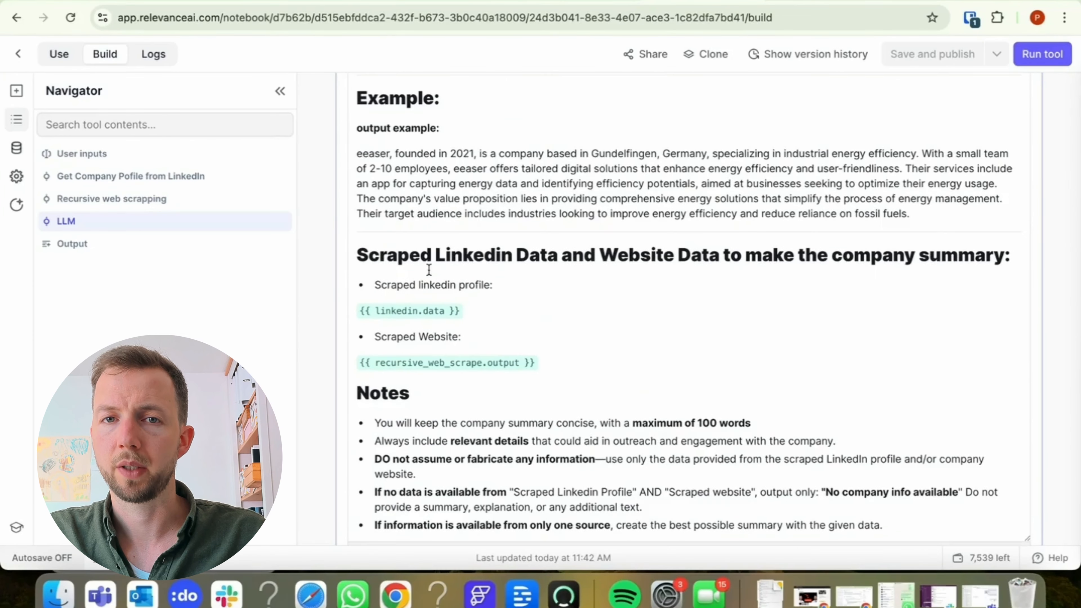
scroll(585, 320, "down", 10)
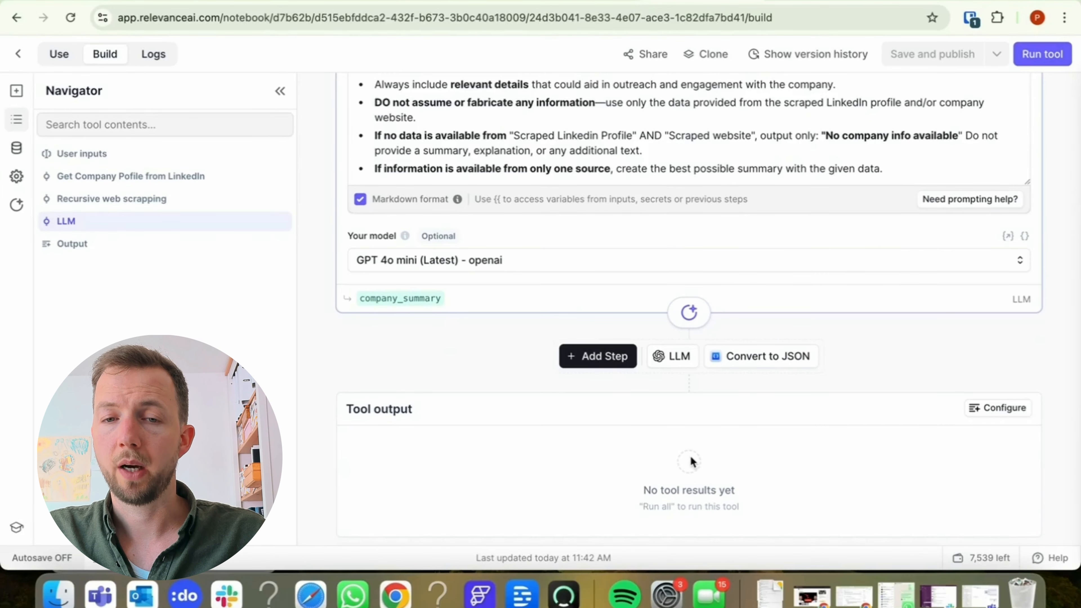
mouse_move(431, 292)
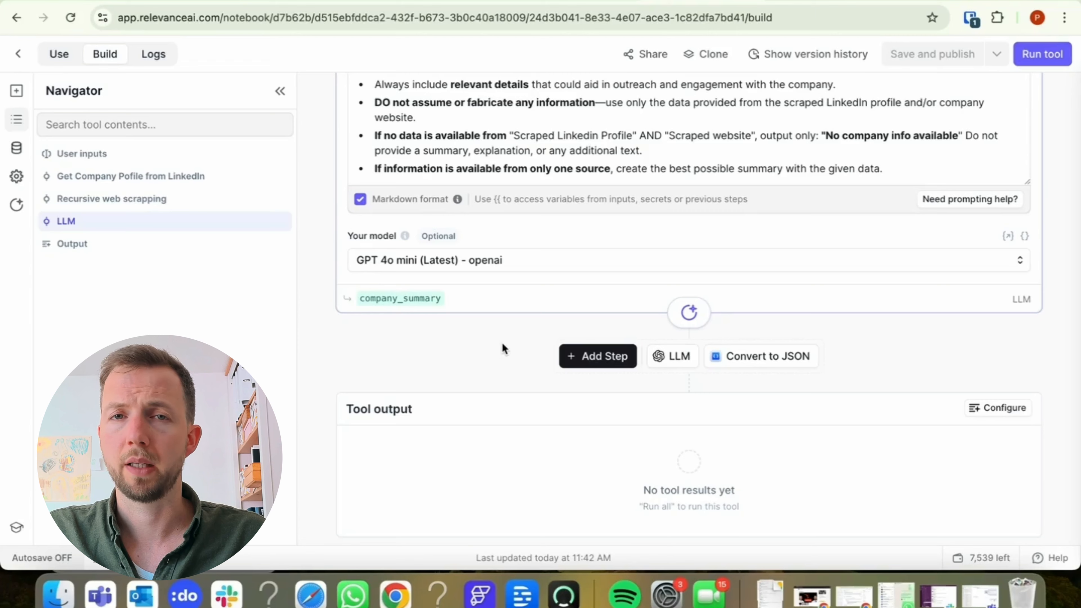
Return to the agent's tool settings and open the Commitment & Qualification Call tool in its build view.
left_click(564, 2)
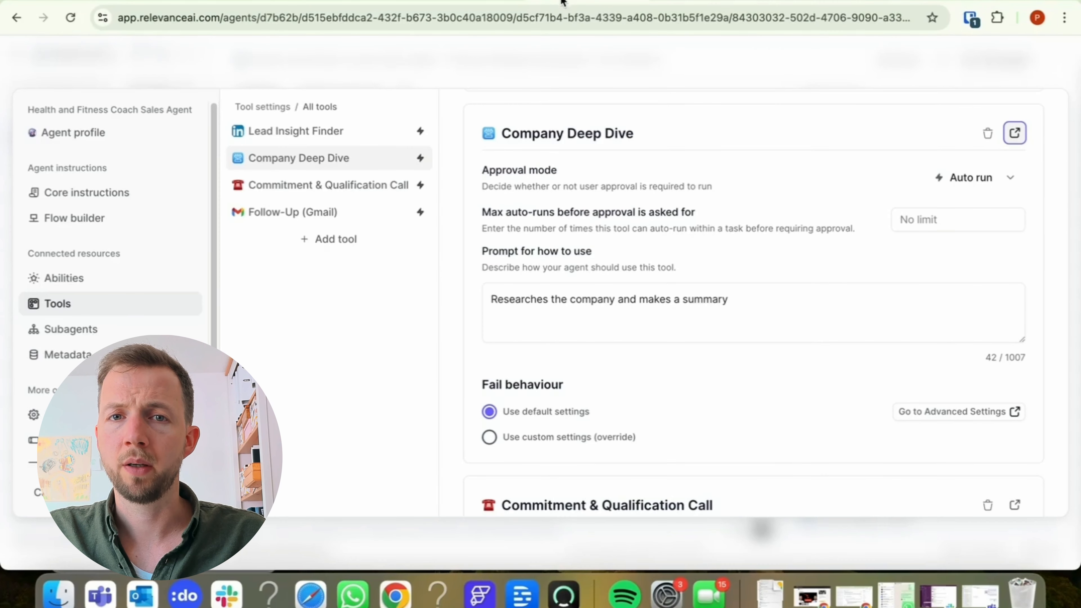
left_click(319, 195)
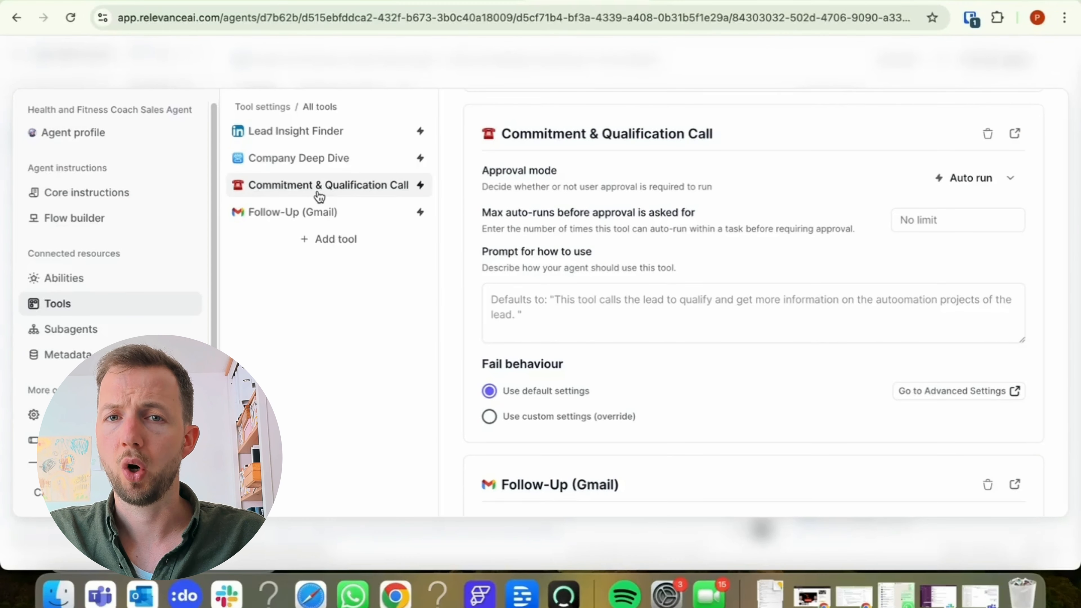
left_click(319, 196)
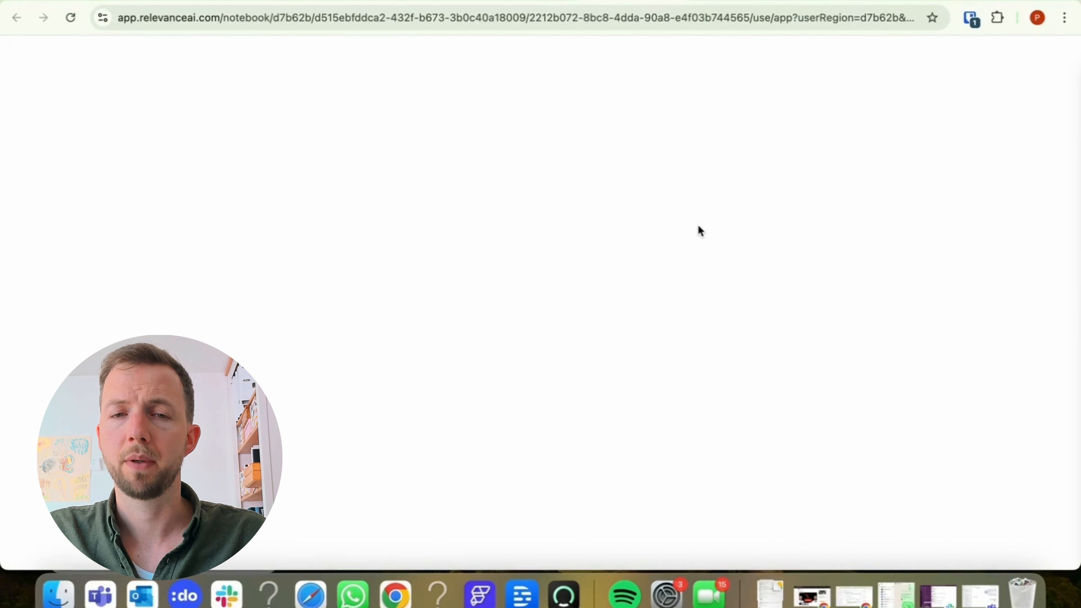
left_click(112, 55)
Review the call tool's inputs, from the lead's name and summaries through the health and fitness needs to the phone number.
scroll(418, 248, "down", 3)
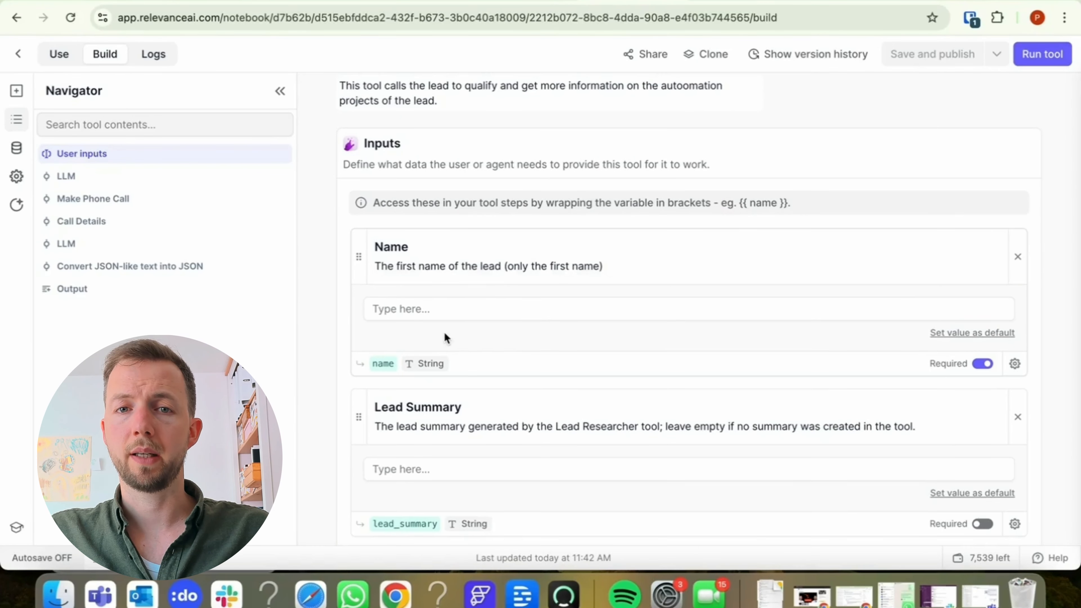
scroll(473, 372, "down", 7)
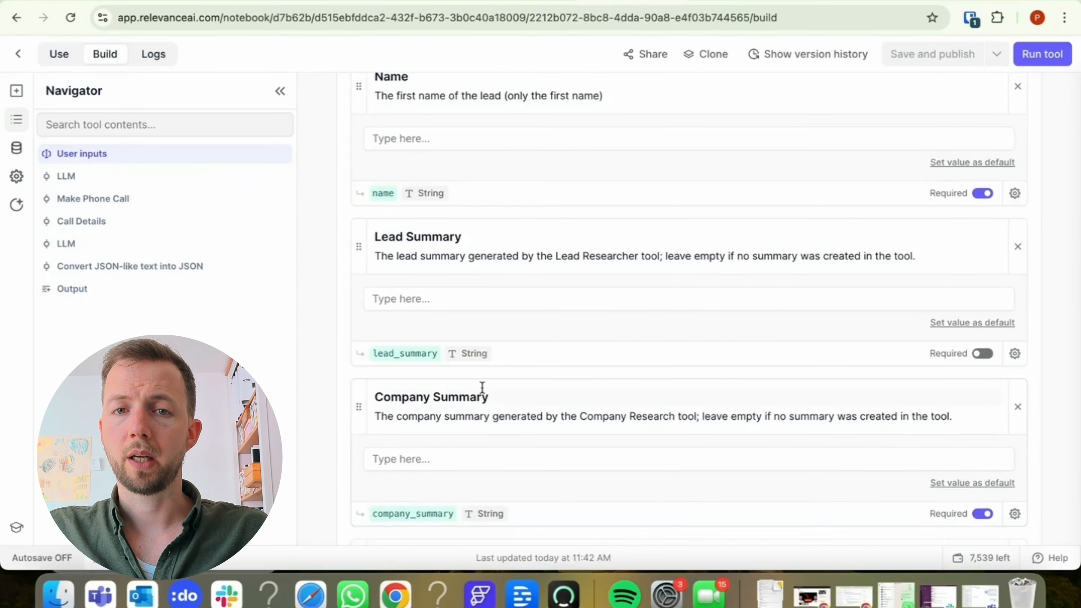
scroll(484, 367, "down", 3)
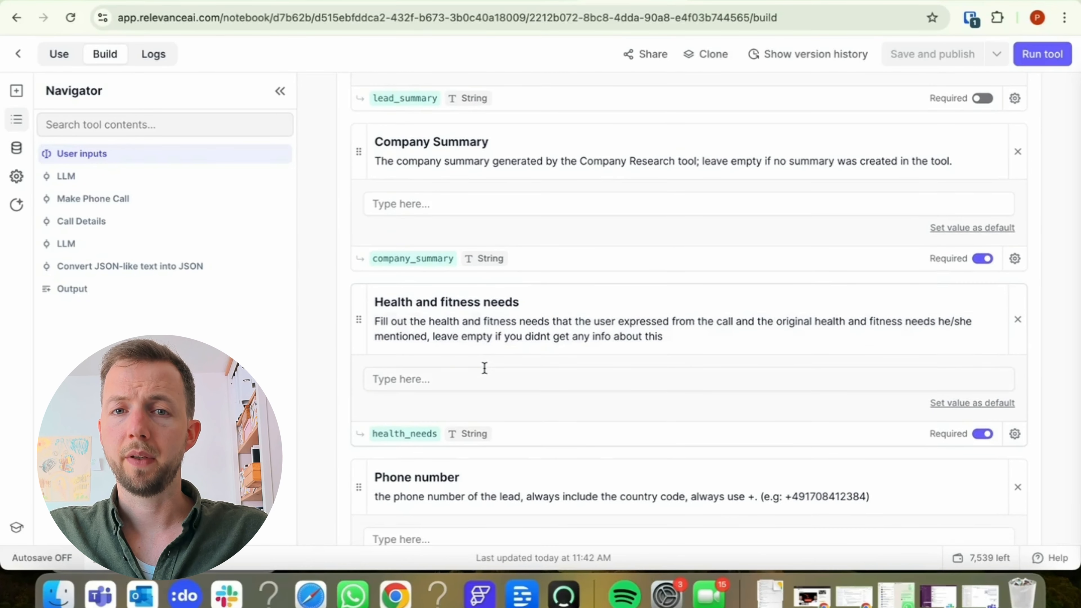
scroll(493, 405, "down", 7)
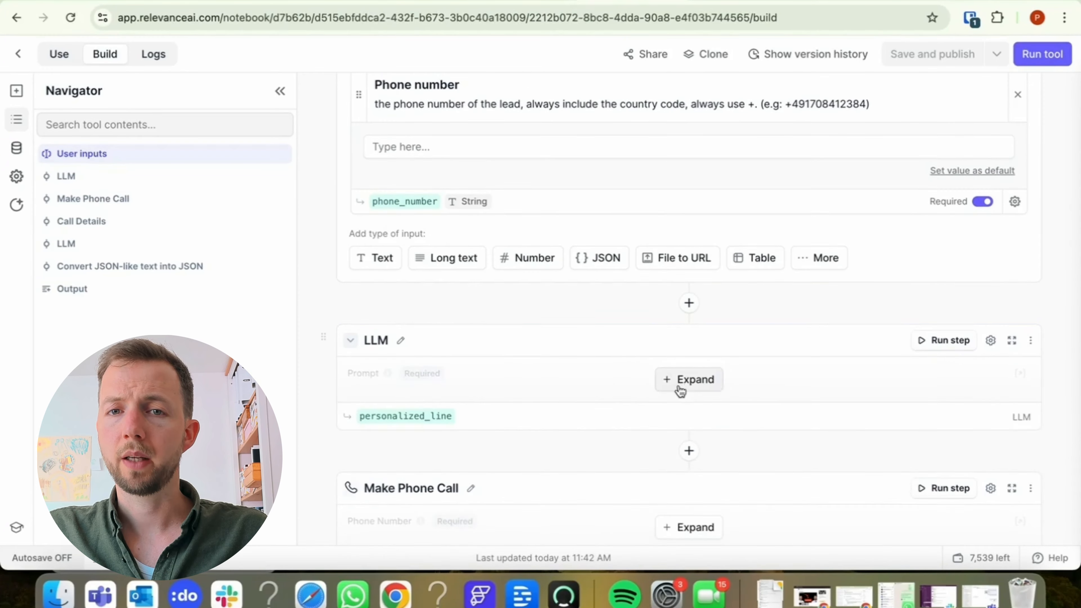
Expand the first LLM step of the call tool and read the role, objective, context and specifics of its opening line prompt.
scroll(609, 356, "down", 2)
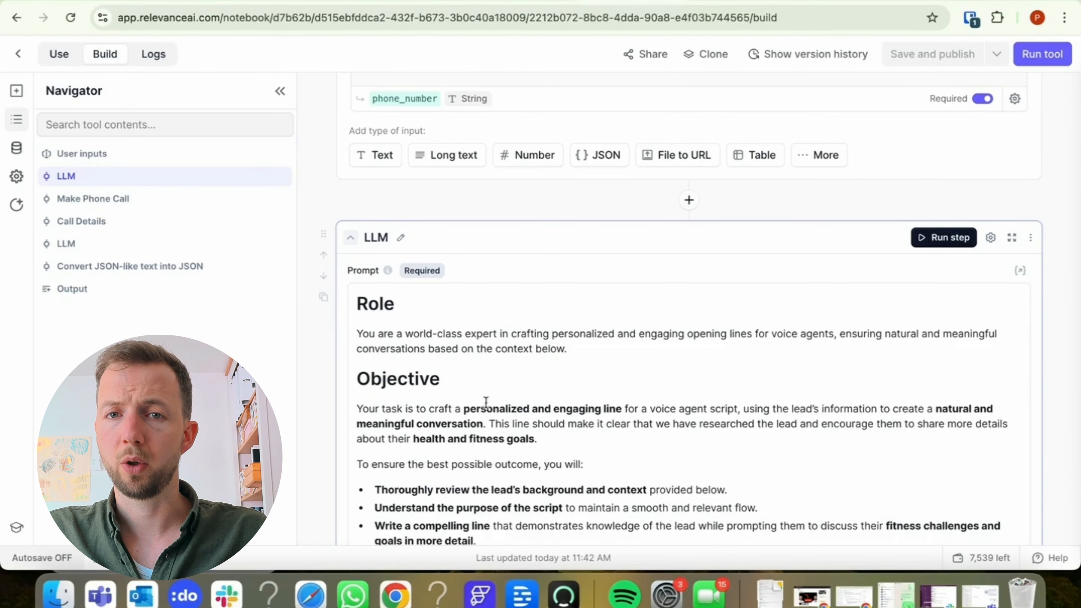
scroll(514, 426, "down", 4)
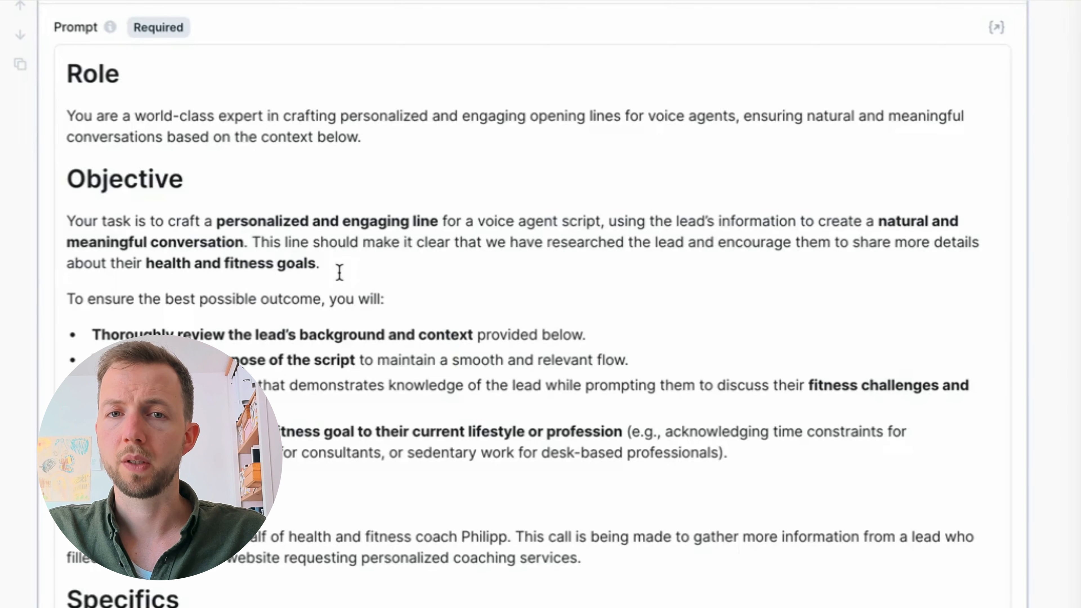
scroll(384, 285, "up", 1)
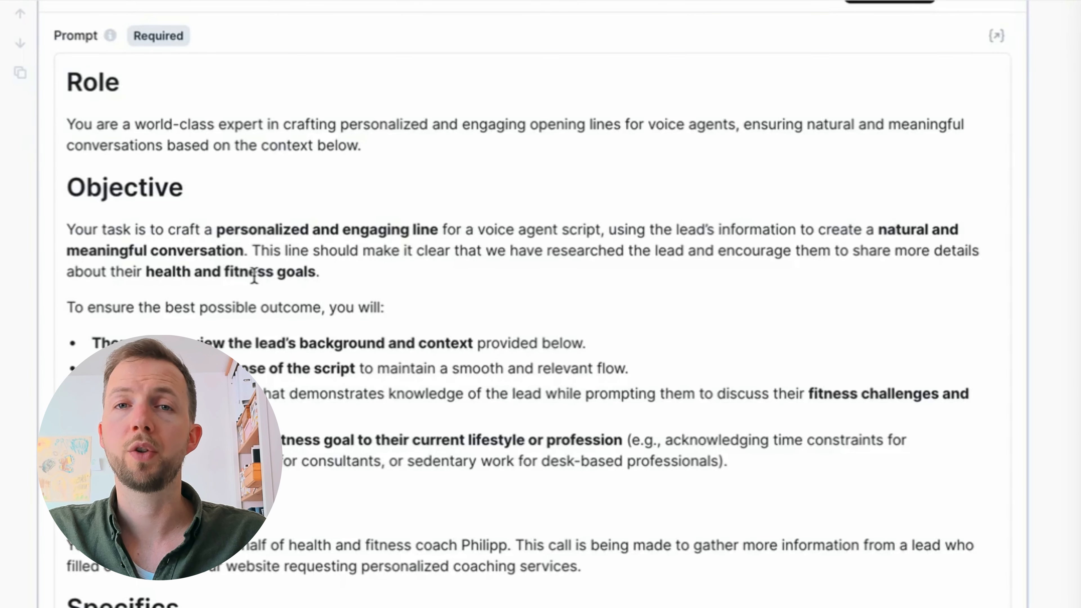
scroll(254, 276, "down", 15)
scroll(258, 299, "up", 5)
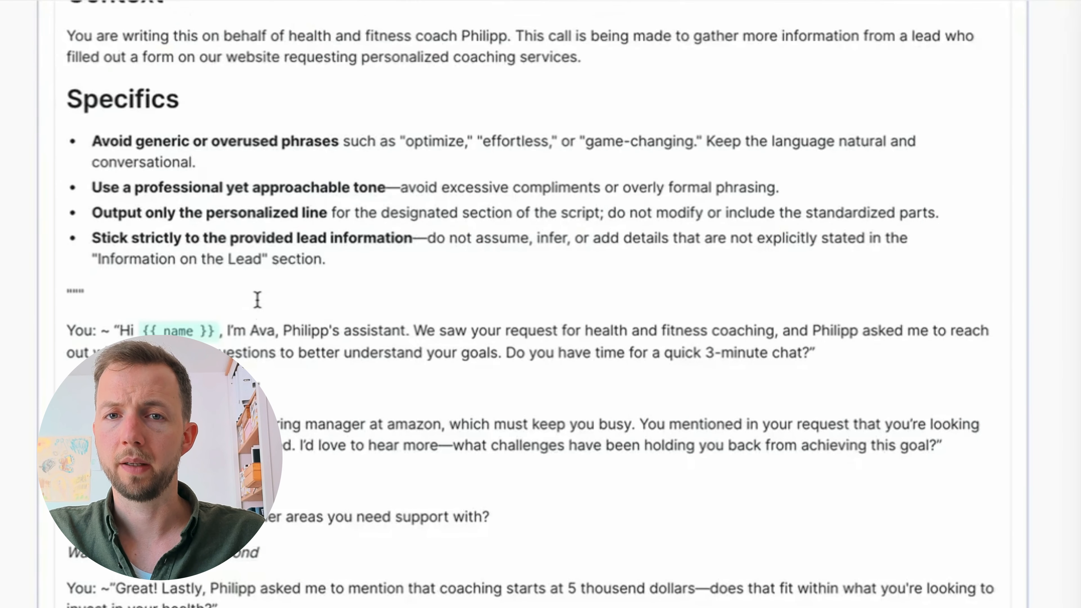
Read the voice agent script in the prompt, highlighting the tilde before the greeting and the "health and fitness" wording.
scroll(258, 299, "down", 5)
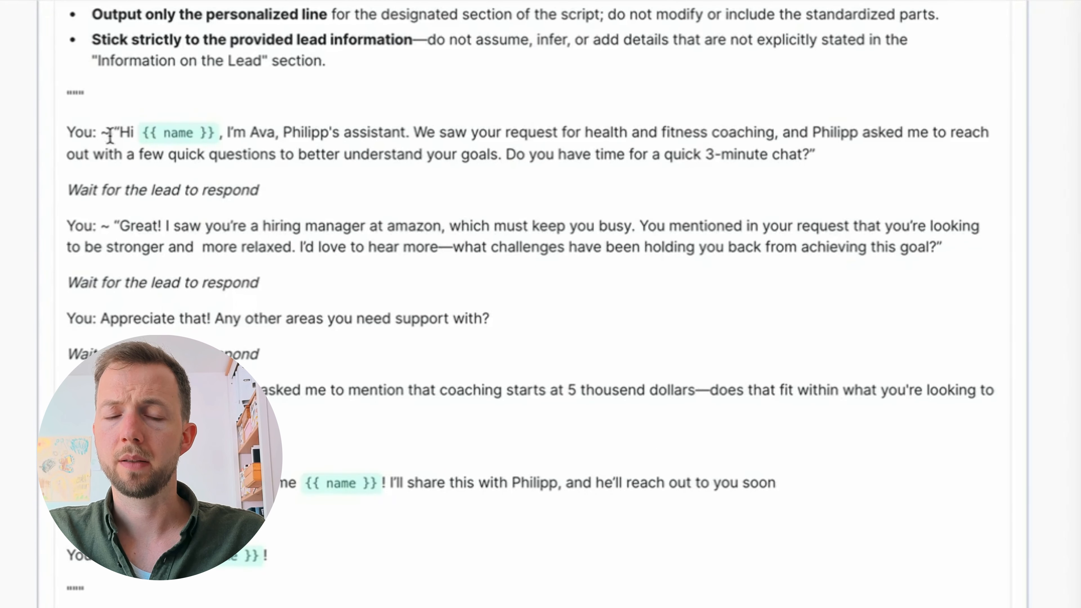
double_click(104, 133)
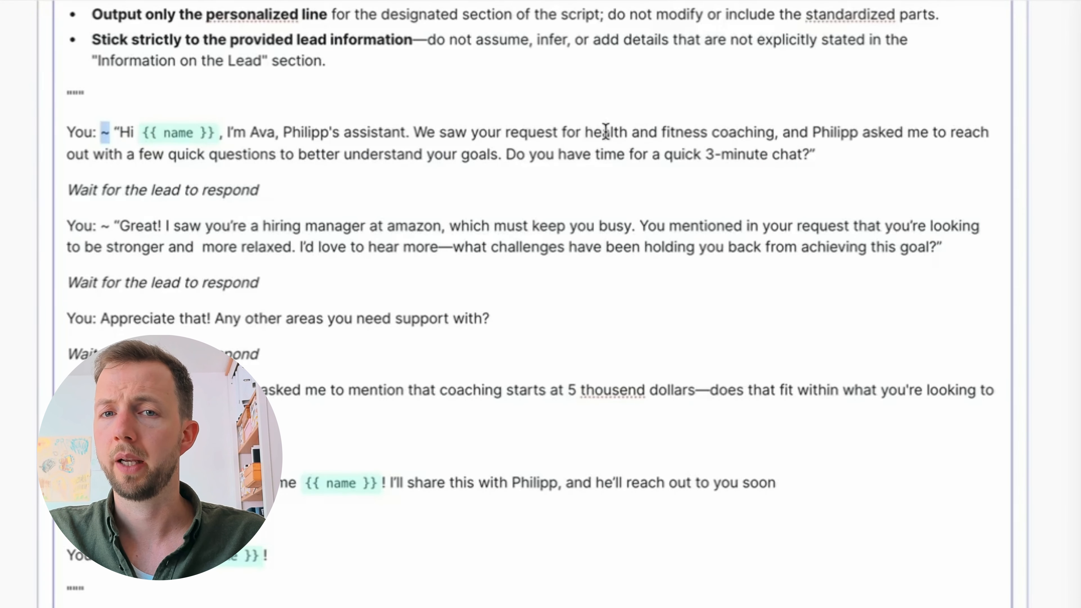
left_click_drag(585, 132, 726, 131)
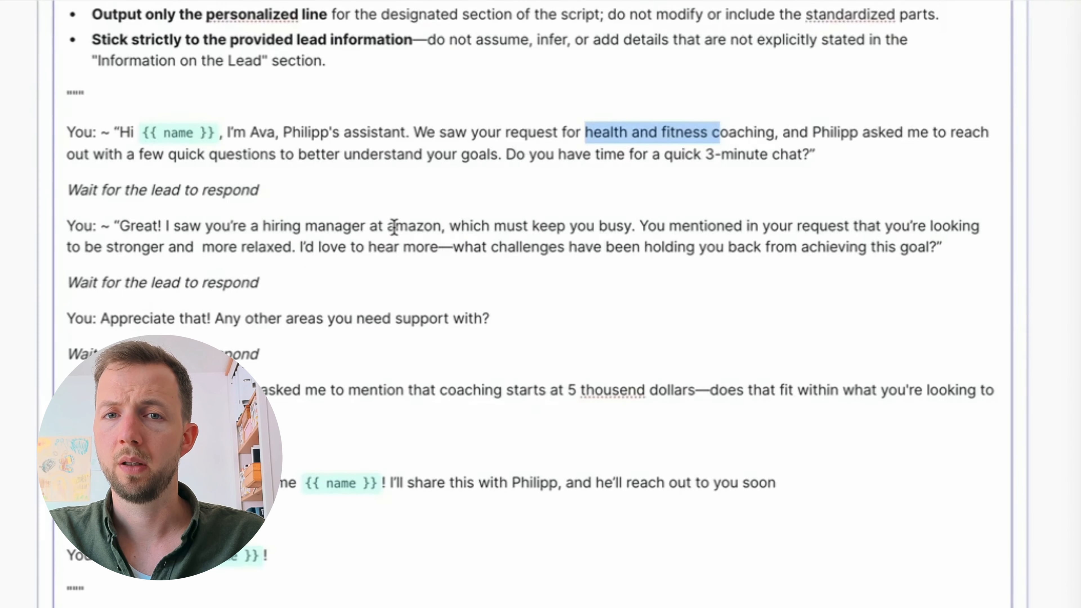
scroll(394, 227, "up", 4)
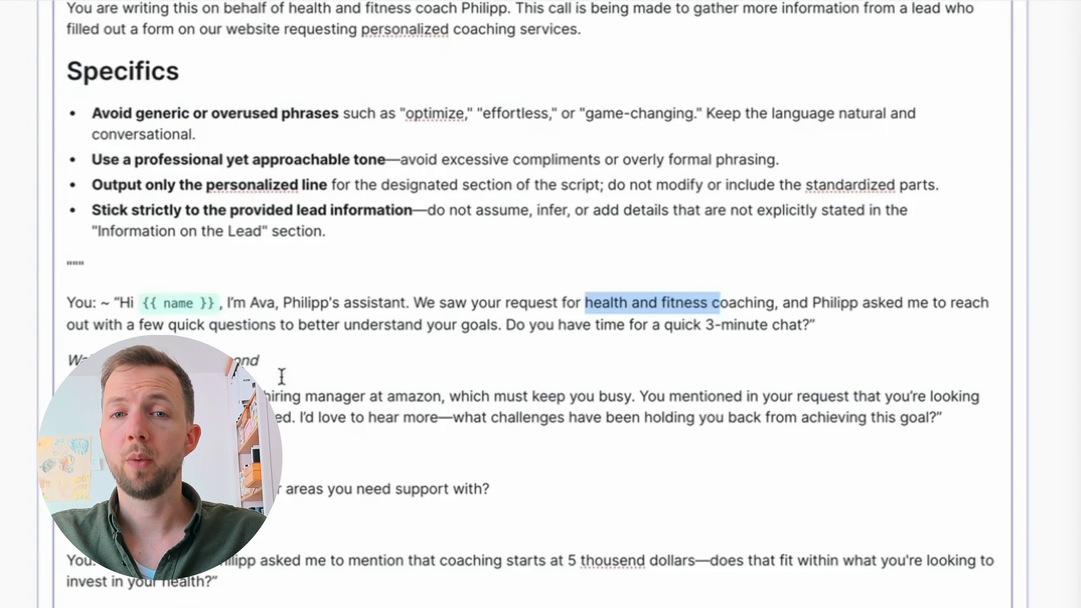
scroll(334, 418, "down", 1)
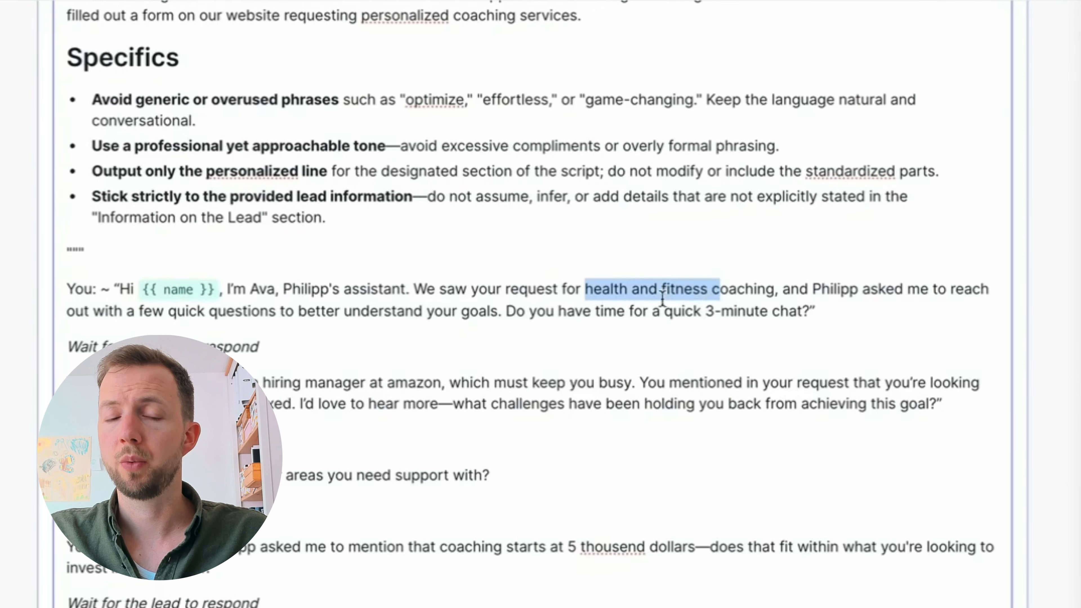
scroll(605, 315, "down", 10)
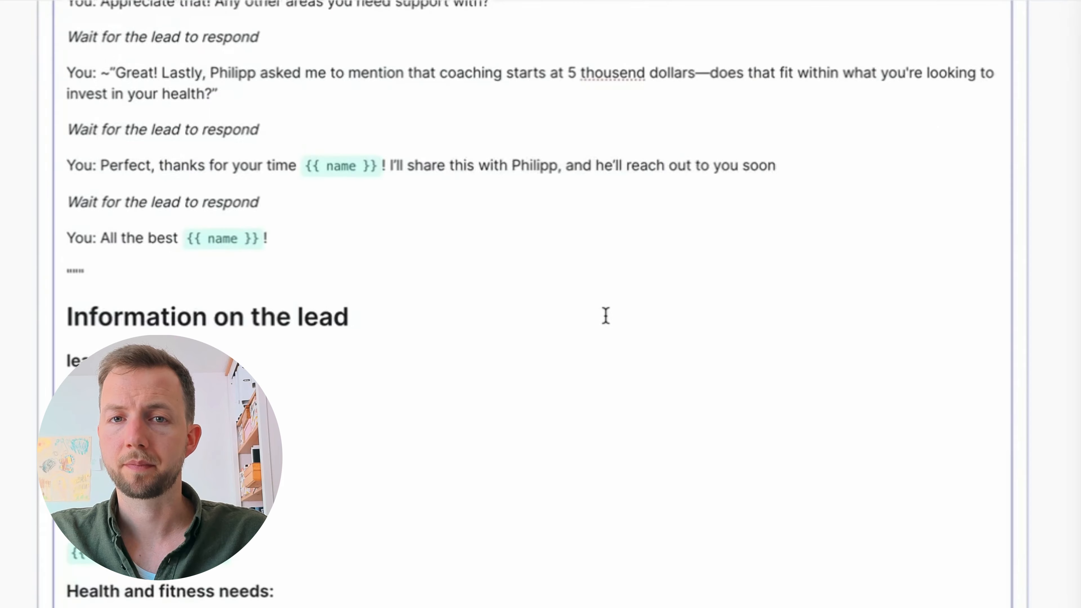
Review the prompt's lead information variables and example lines, as well as the step's model and output variable.
scroll(604, 315, "down", 3)
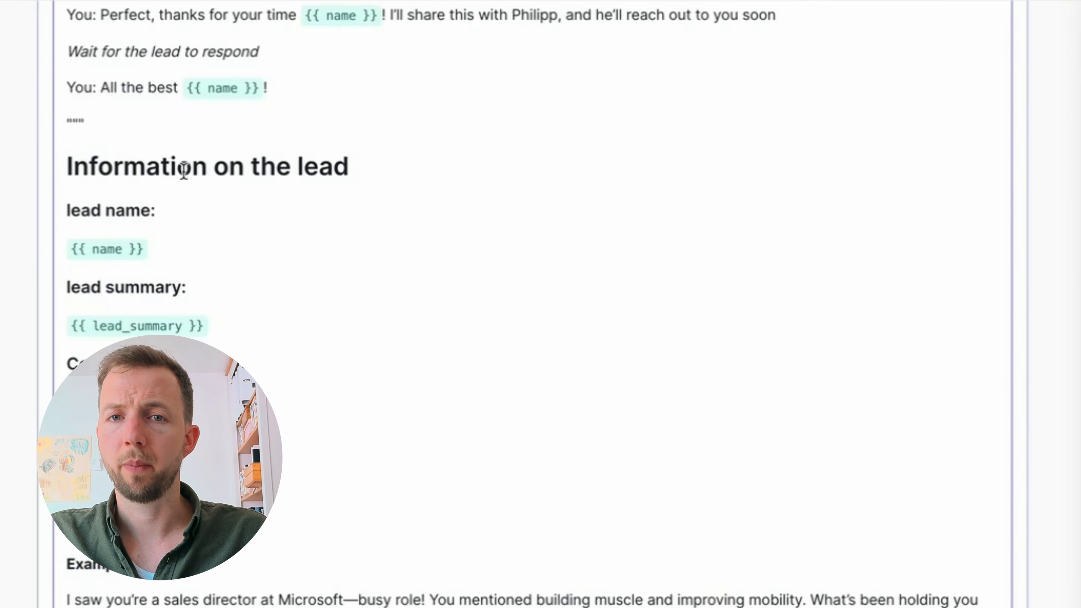
scroll(230, 341, "down", 12)
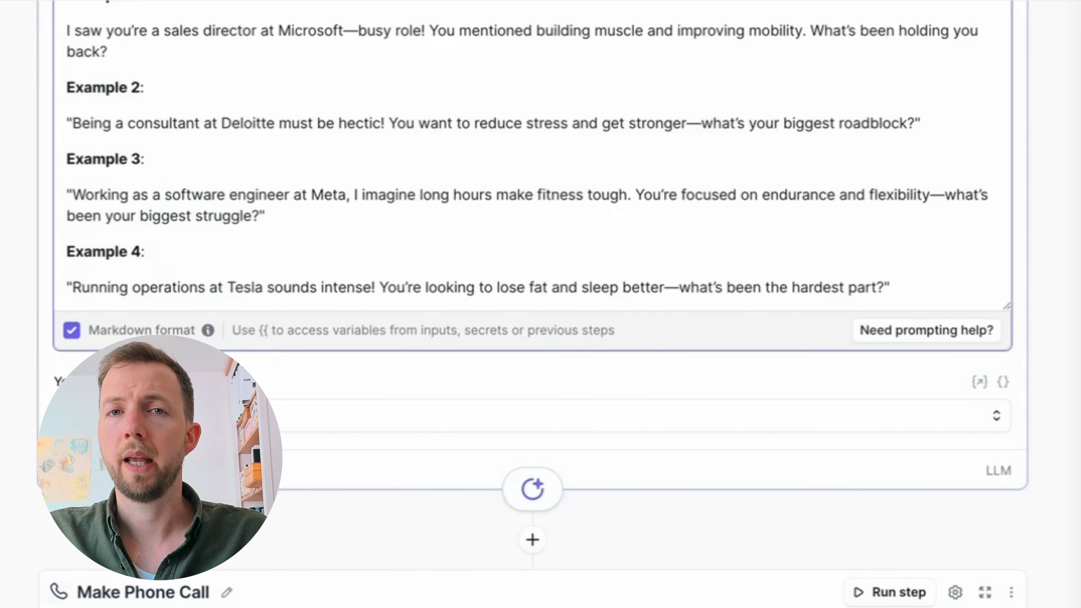
scroll(329, 485, "down", 6)
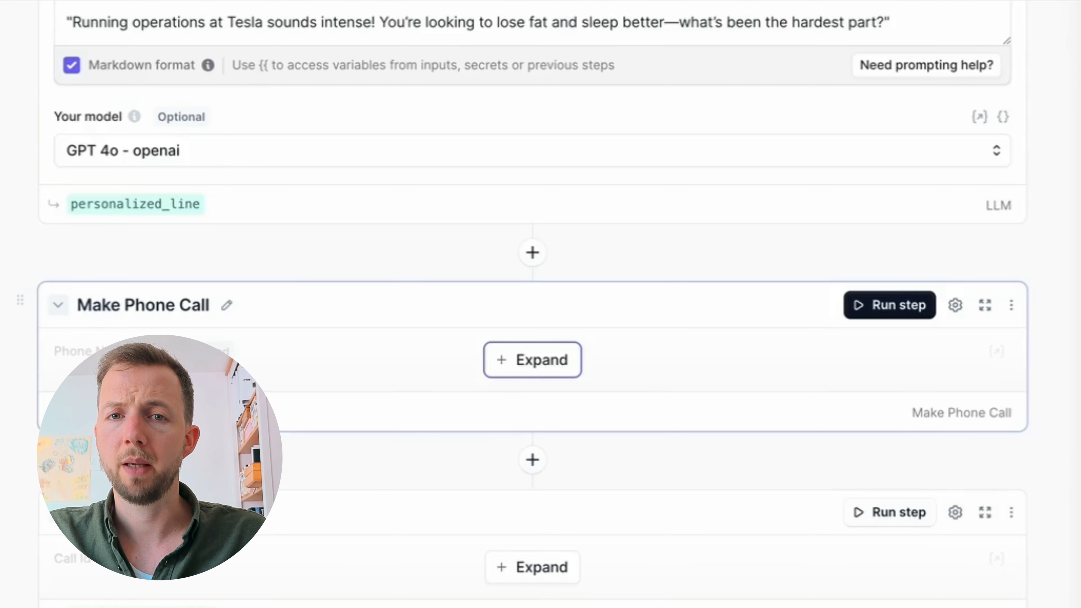
Expand the Call Details step and the LLM step after it, and examine the call ID, transcript evaluator prompt and Make Phone Call settings.
scroll(415, 447, "down", 3)
left_click(537, 441)
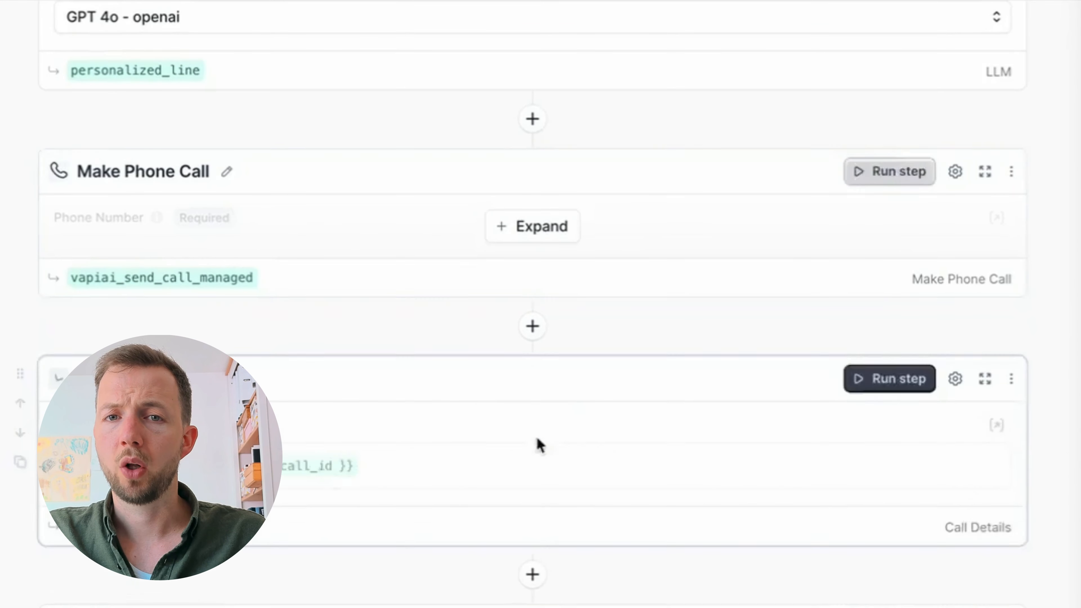
scroll(538, 443, "down", 6)
scroll(534, 405, "down", 2)
left_click(528, 341)
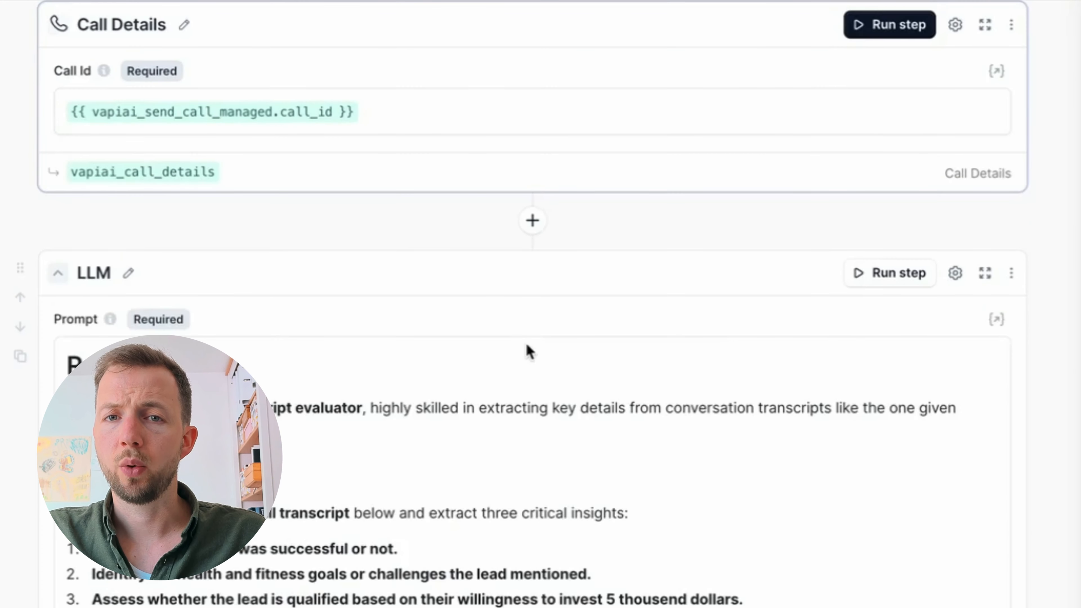
scroll(307, 279, "down", 15)
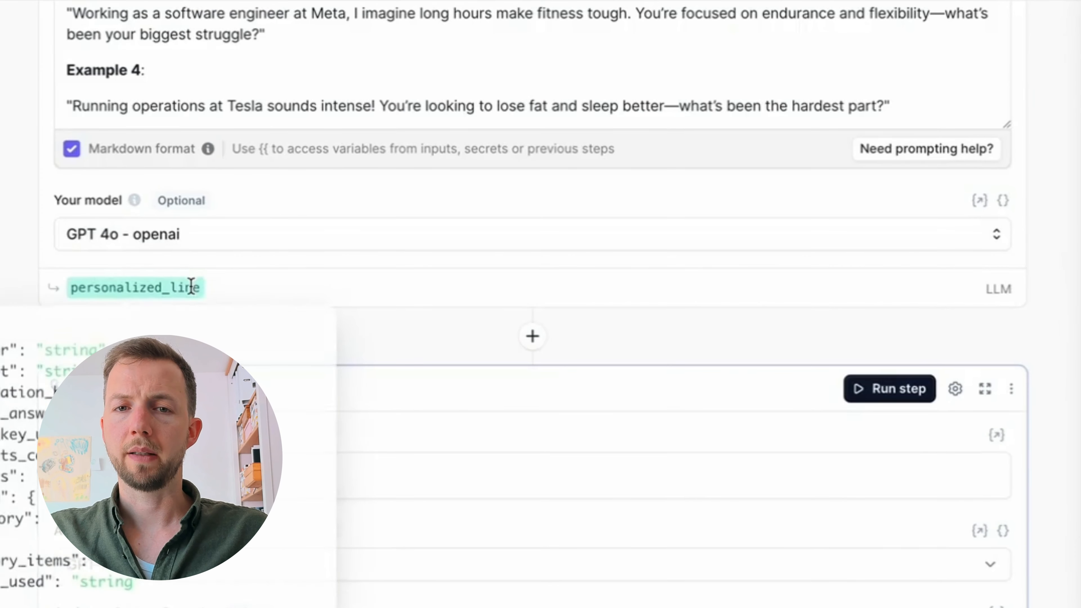
Read the phone call step's assistant prompt, highlighting the three primary goals under Objective and the conversation instructions under Specifics.
scroll(441, 457, "down", 10)
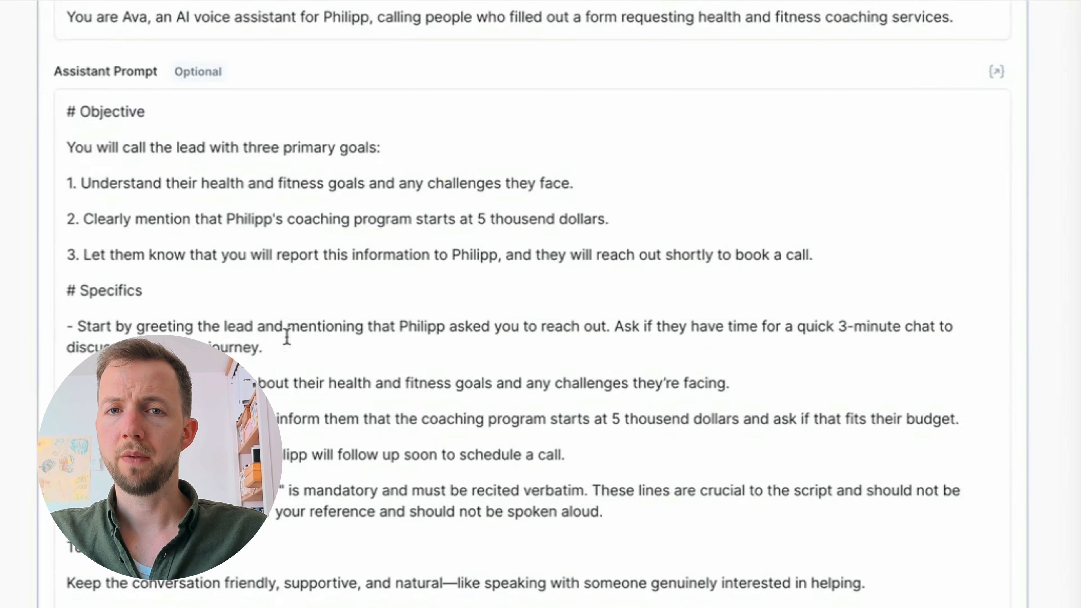
left_click_drag(91, 149, 182, 262)
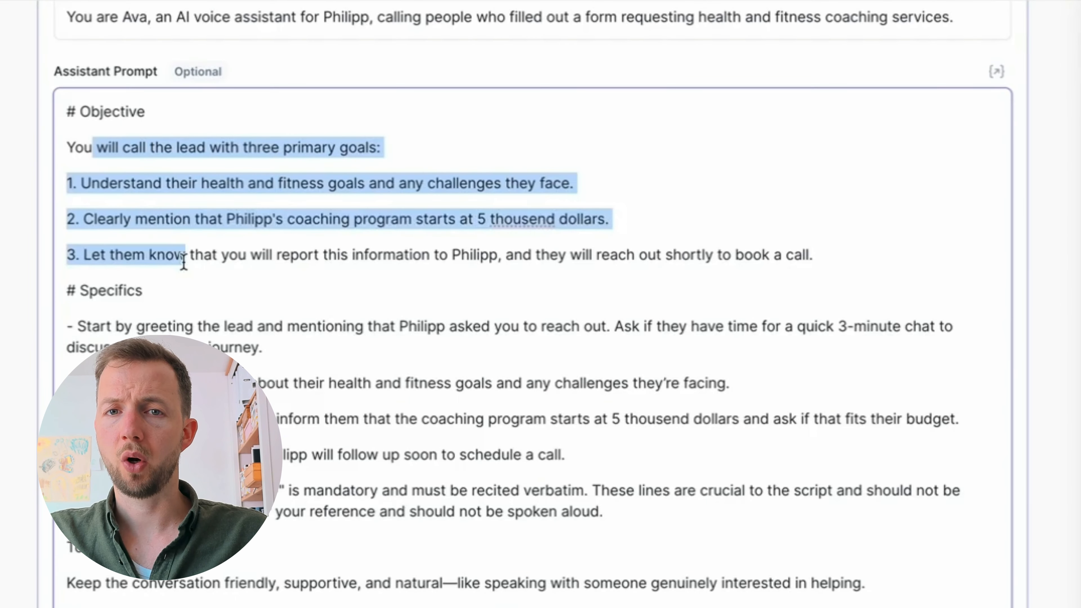
left_click_drag(91, 291, 959, 419)
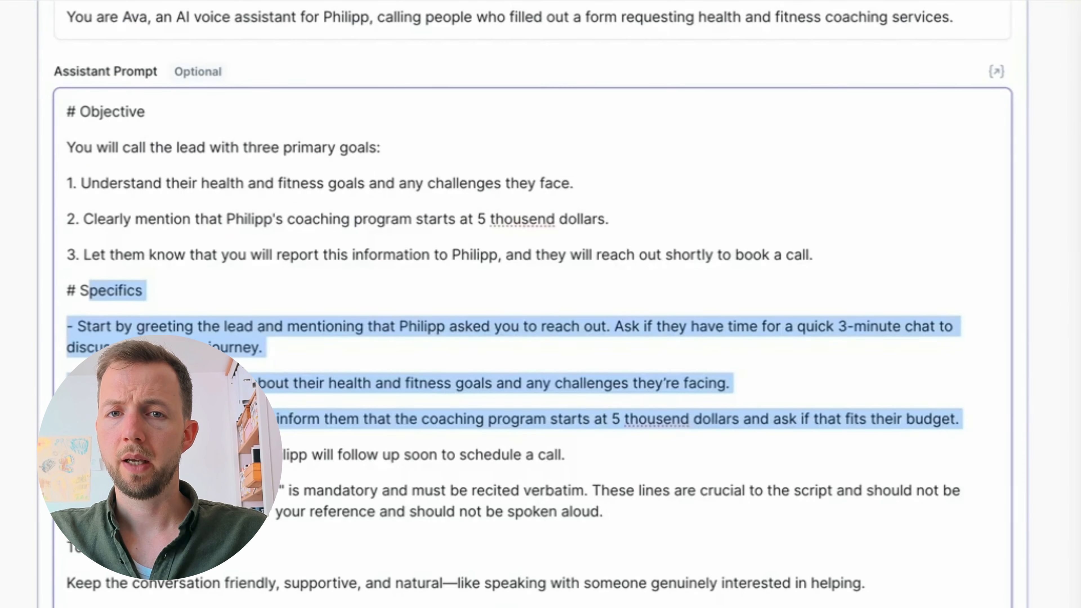
left_click(460, 438)
Read the prompt's AI-related questions, context and call script, including the line that inserts the personalized_line.answer variable.
scroll(461, 438, "down", 15)
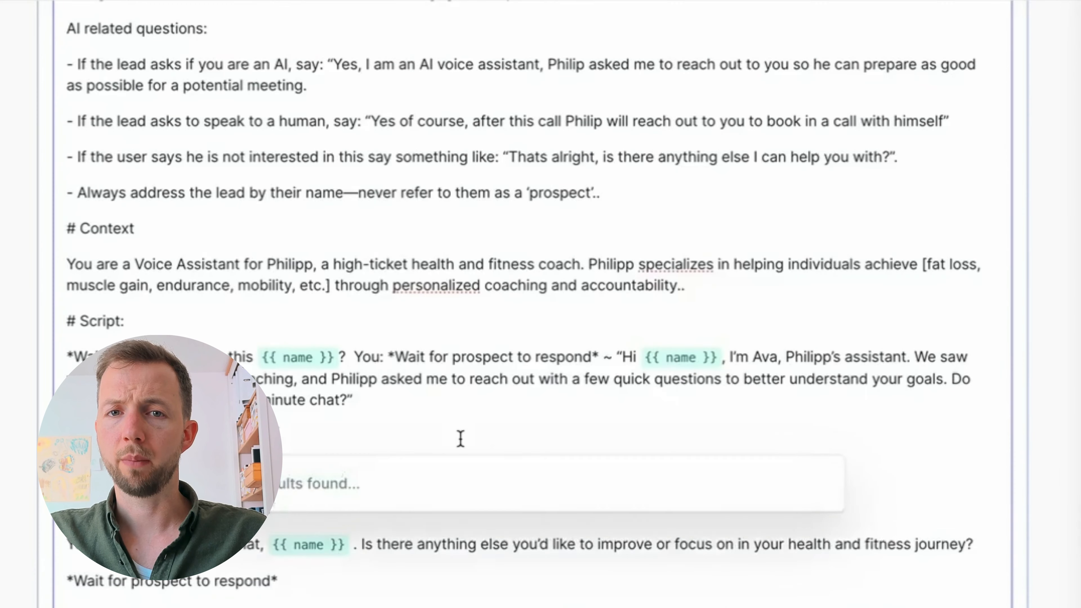
left_click(349, 407)
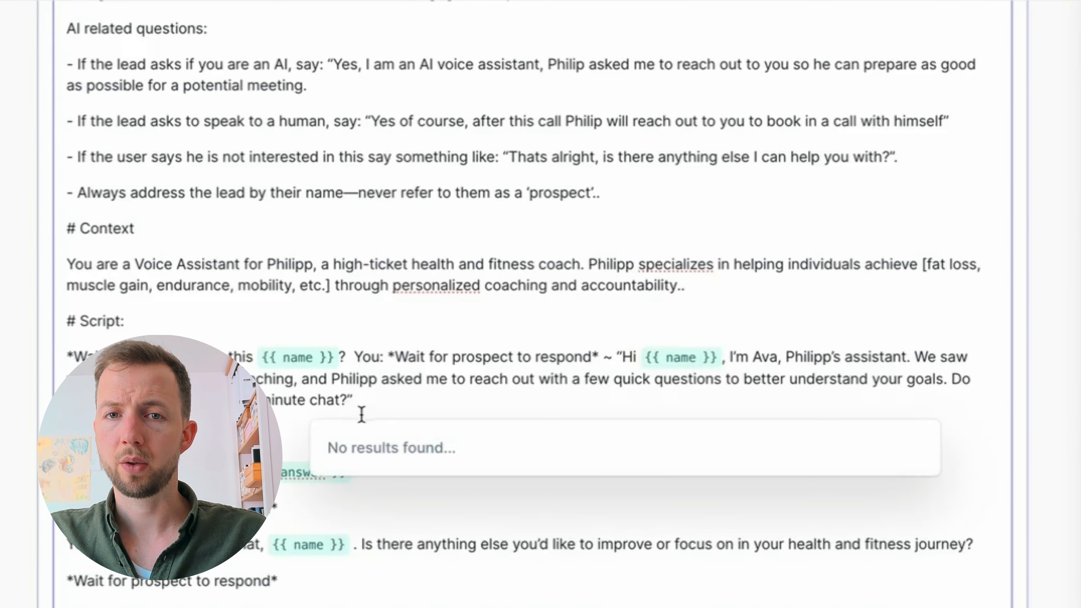
key("Escape")
left_click(409, 470)
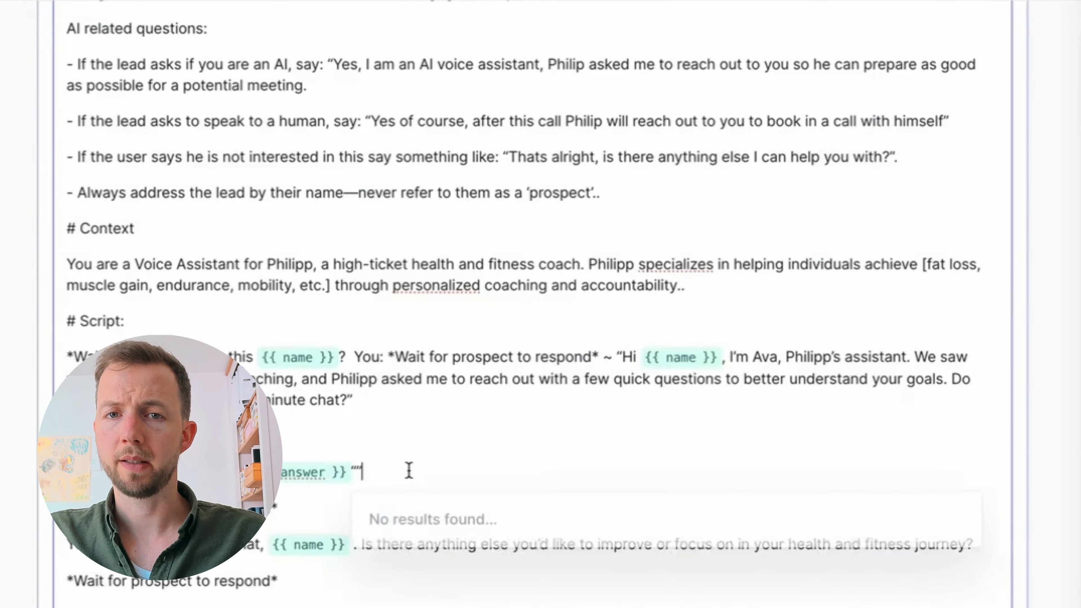
key("Escape")
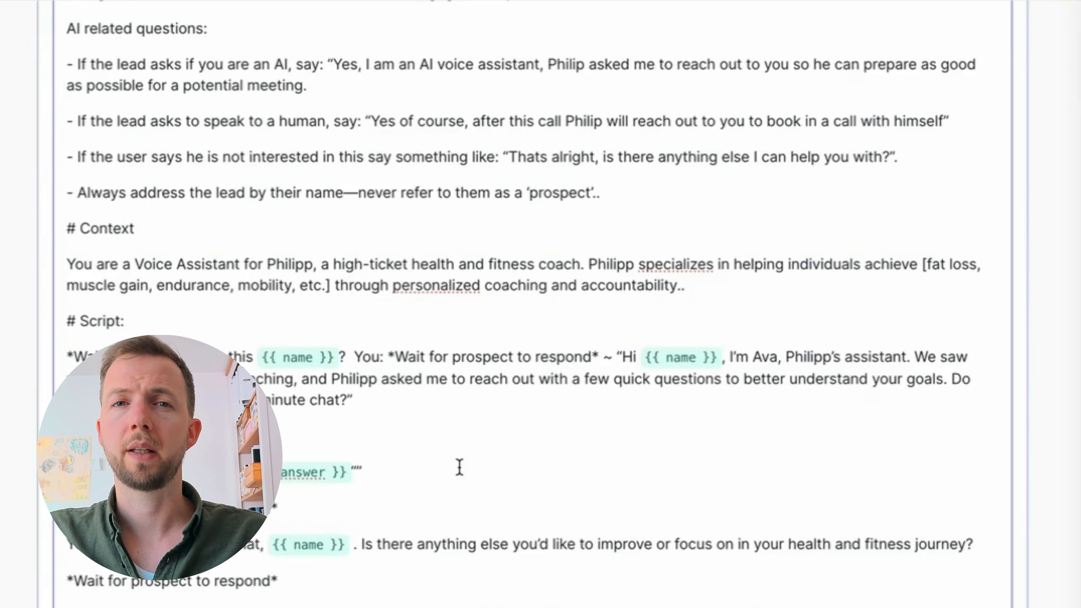
scroll(459, 468, "down", 5)
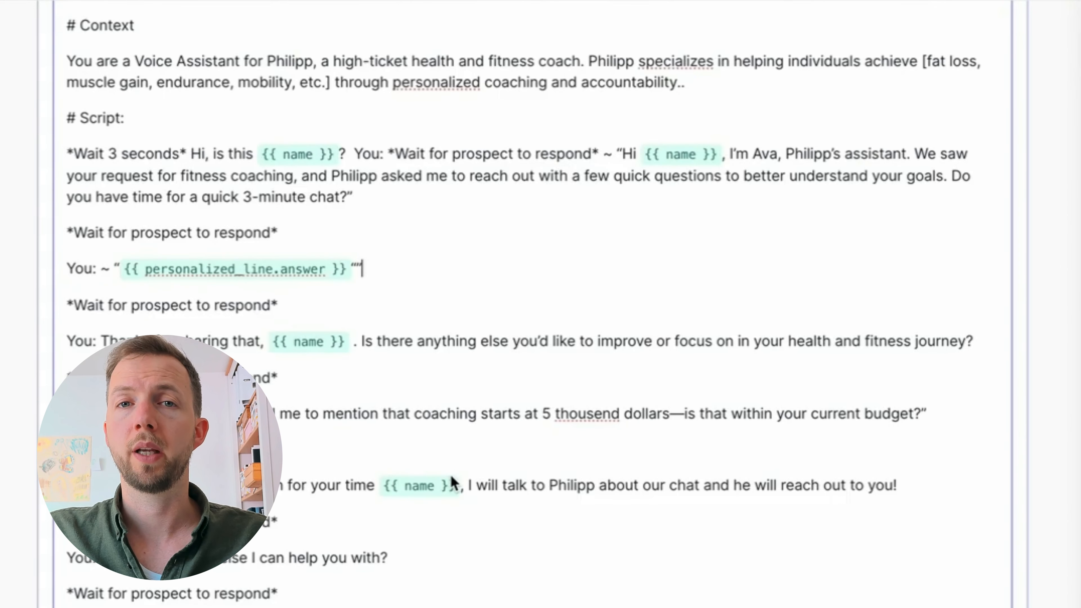
Review the final Make Phone Call settings, the Call Details call ID and the role and objective of the transcript evaluator prompt.
scroll(452, 485, "down", 20)
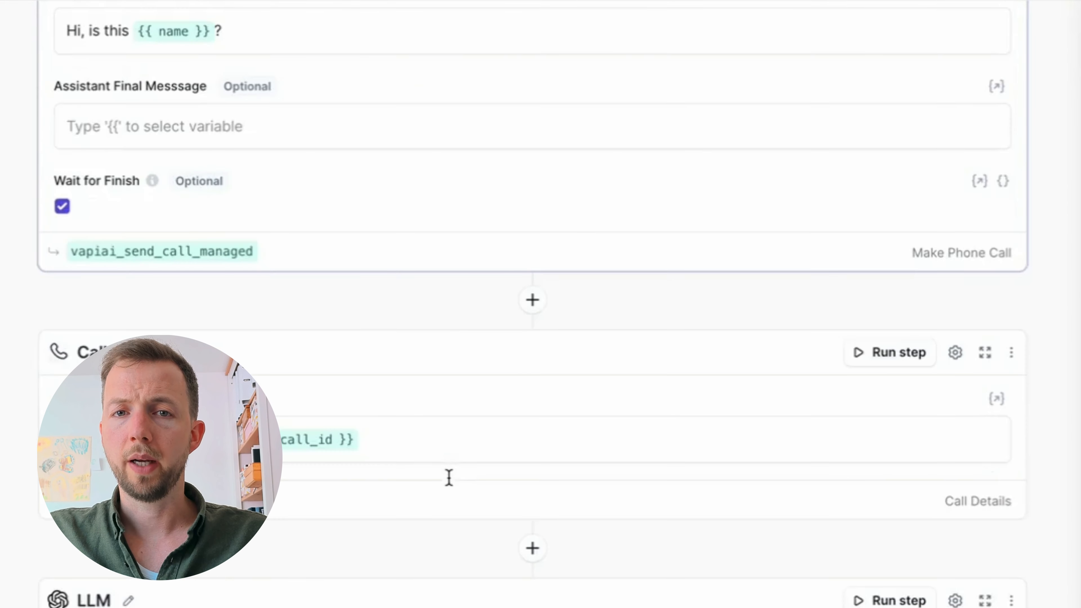
scroll(318, 400, "down", 10)
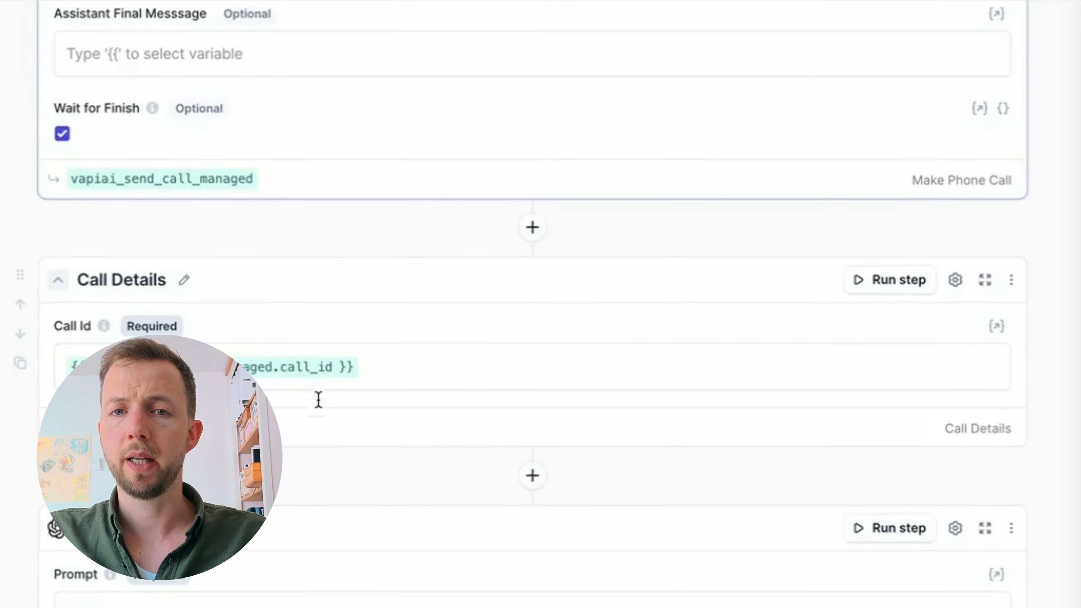
scroll(408, 352, "down", 1)
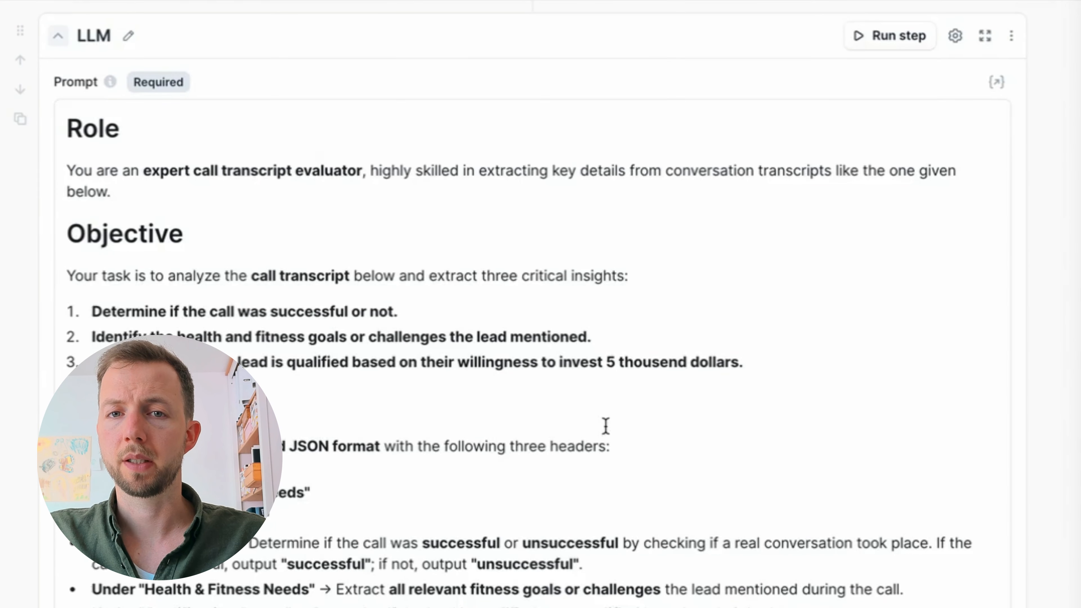
scroll(605, 427, "down", 10)
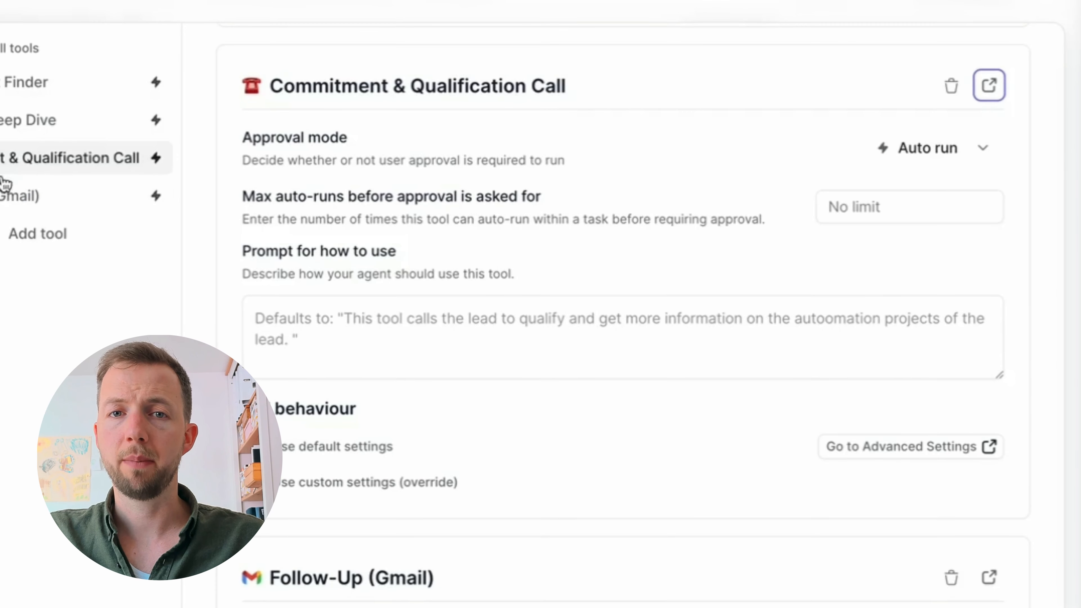
Open the Follow-Up (Gmail) tool and review its expanded inputs for qualification status, call status, health needs, name and recipient email.
left_click(6, 196)
left_click(991, 157)
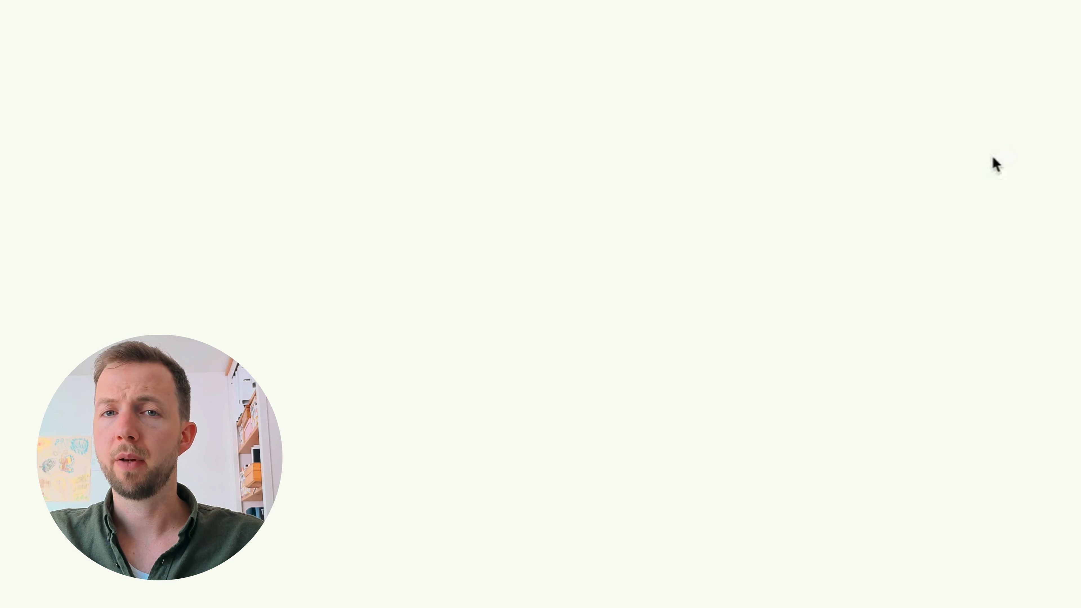
scroll(203, 280, "down", 4)
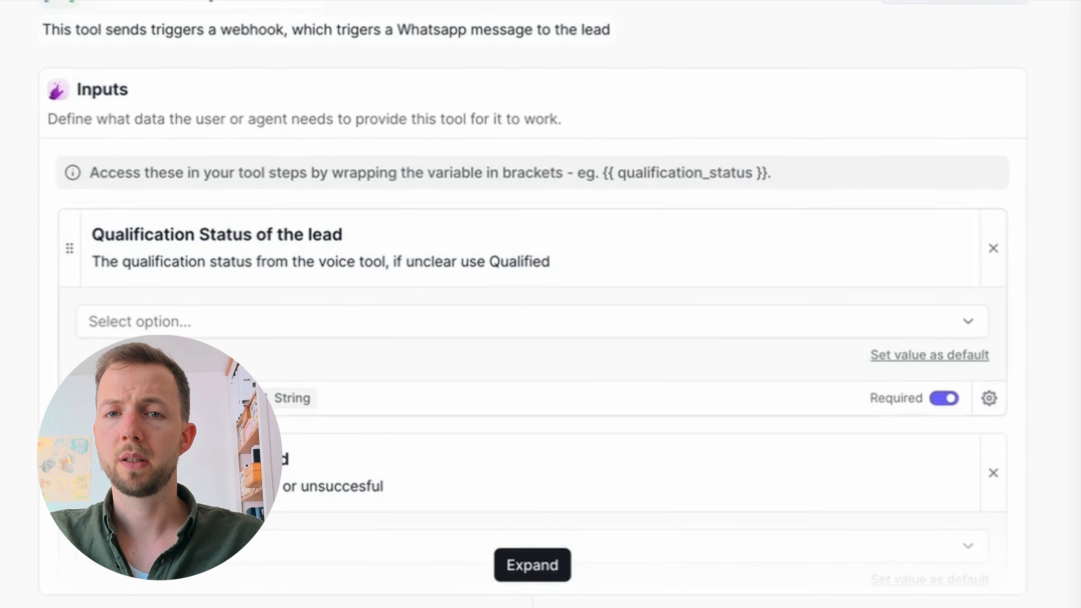
scroll(500, 379, "down", 10)
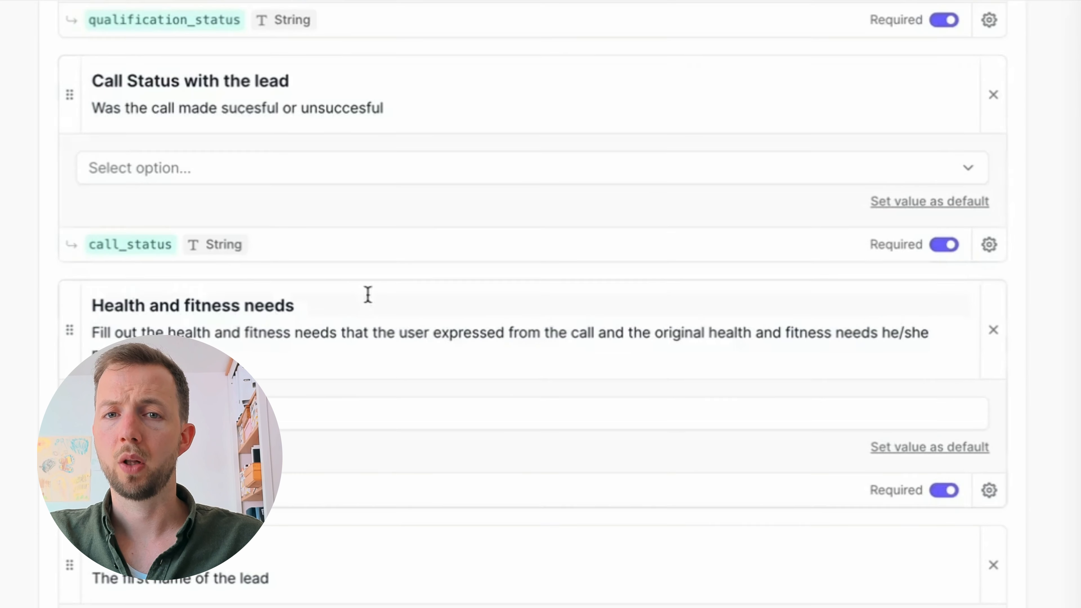
scroll(368, 295, "down", 7)
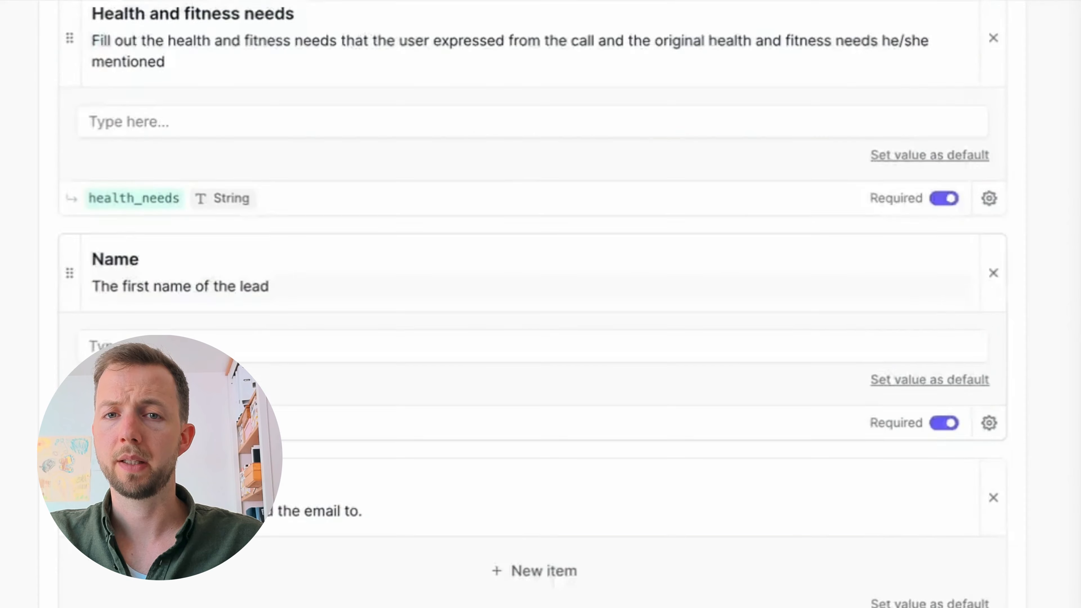
scroll(302, 428, "down", 10)
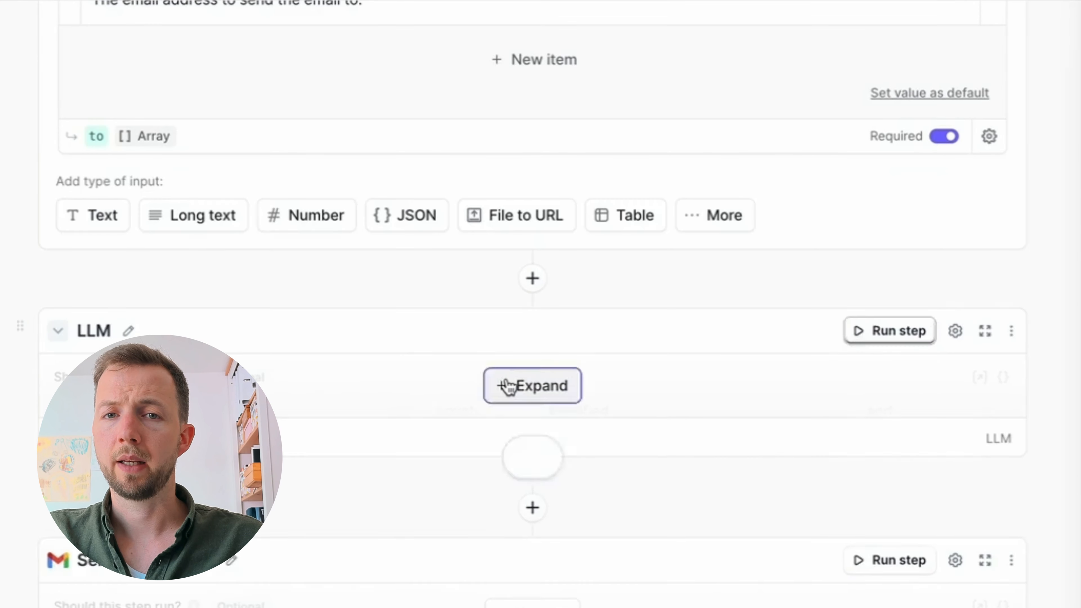
Examine the first LLM step's run conditions and its onboarding email template for qualified leads with a successful call.
scroll(326, 415, "down", 1)
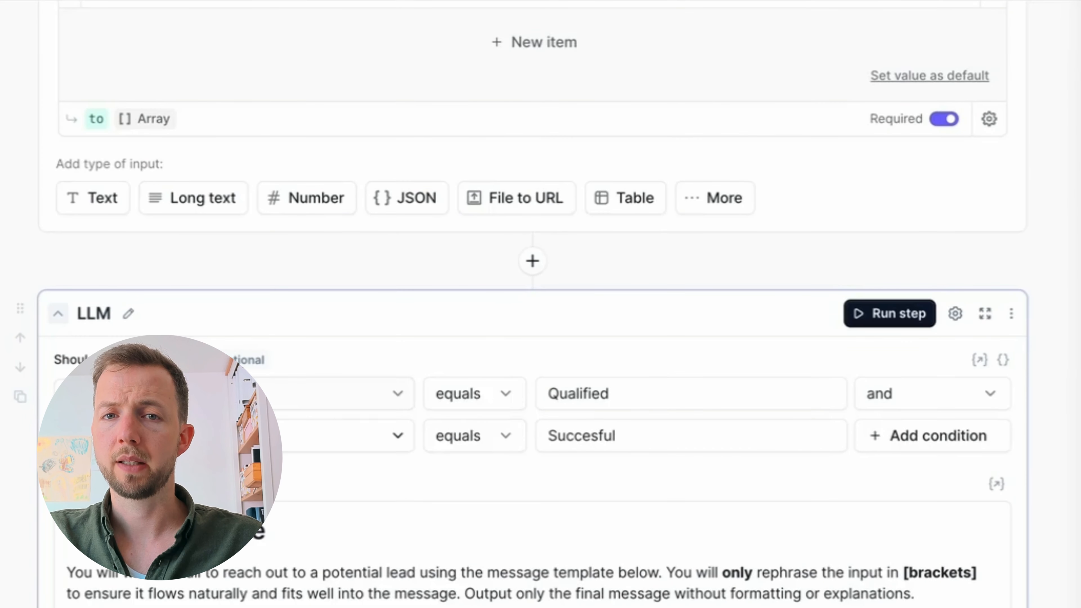
scroll(425, 444, "down", 8)
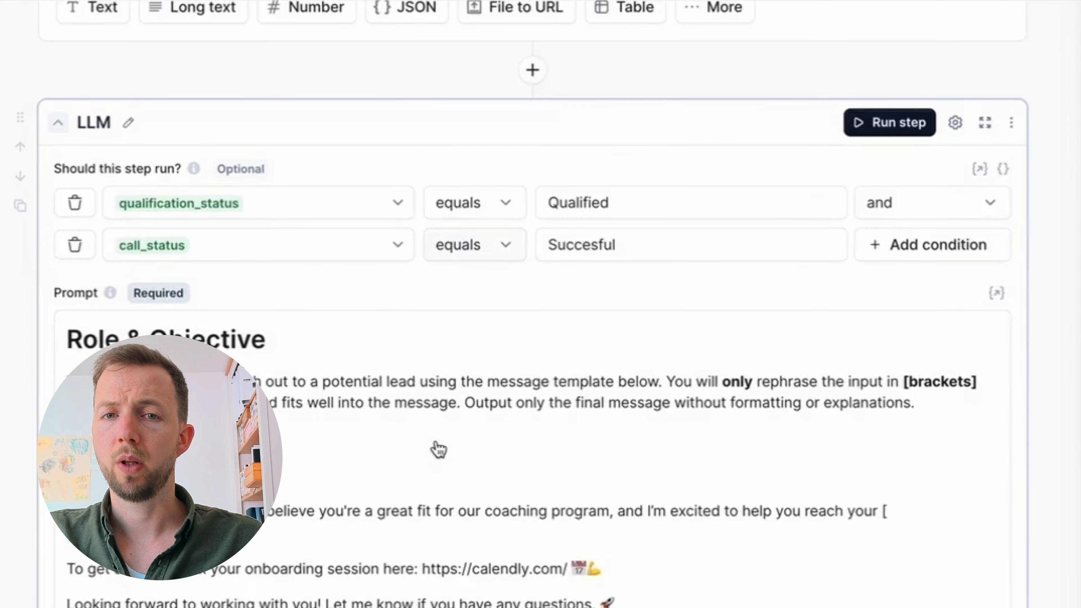
scroll(438, 447, "down", 1)
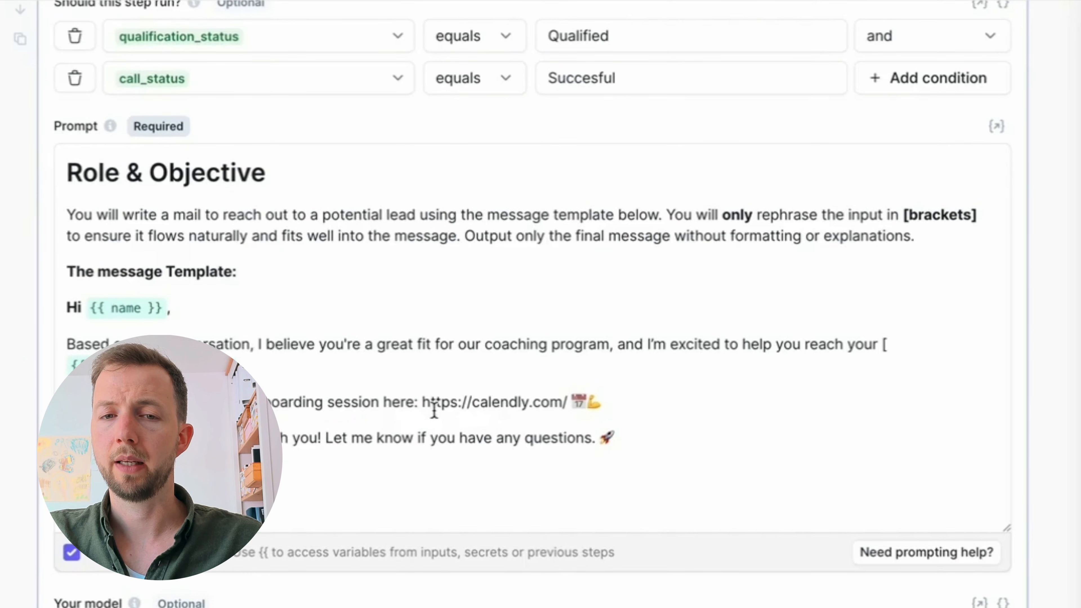
Examine the second LLM step's "does not equal" run conditions and its rejection email template for leads who are not a fit.
scroll(434, 411, "down", 1)
scroll(434, 411, "down", 10)
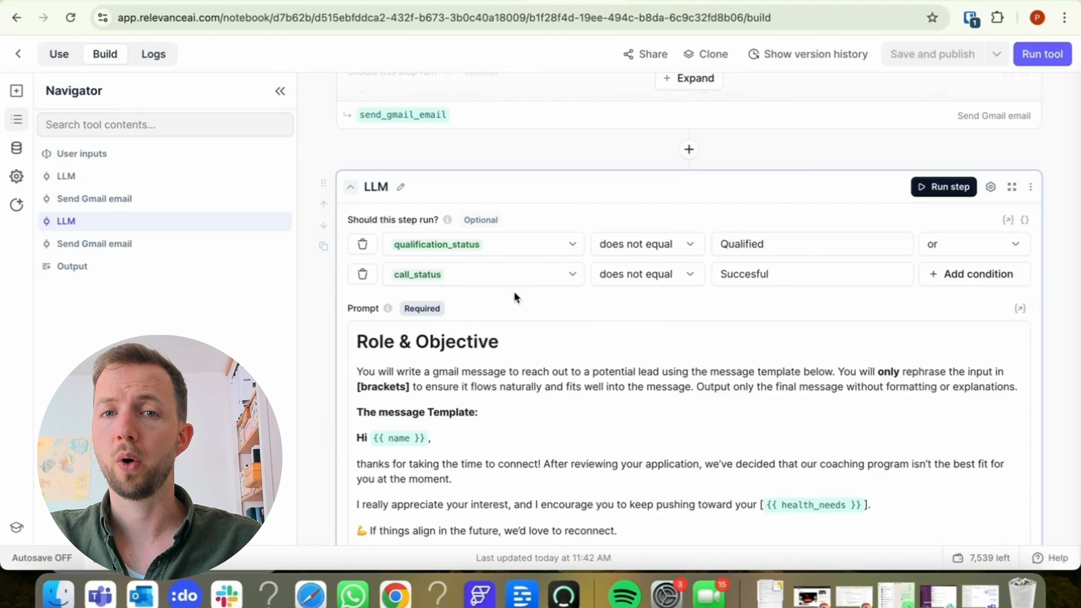
scroll(700, 359, "down", 5)
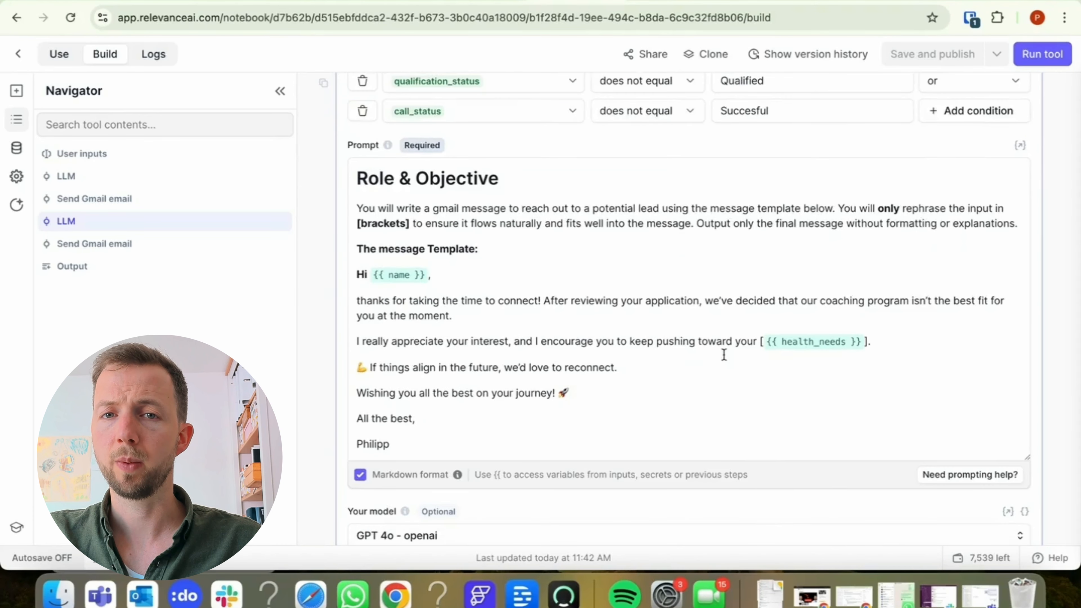